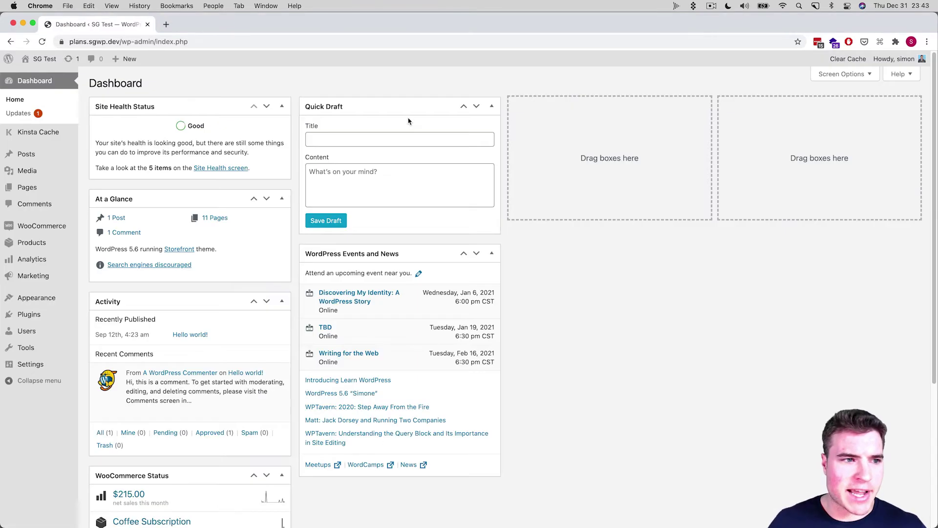
Upload woocommerce-pre-orders.zip as a new plugin, install it, and activate WooCommerce Pre-Orders
{"action": "mouse_move", "coordinate": [54, 294]}
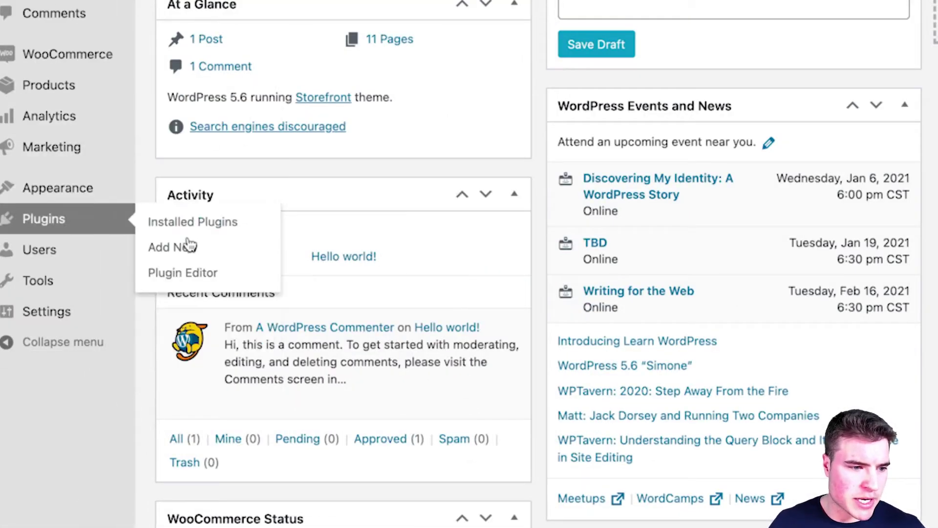
{"action": "left_click", "coordinate": [188, 245]}
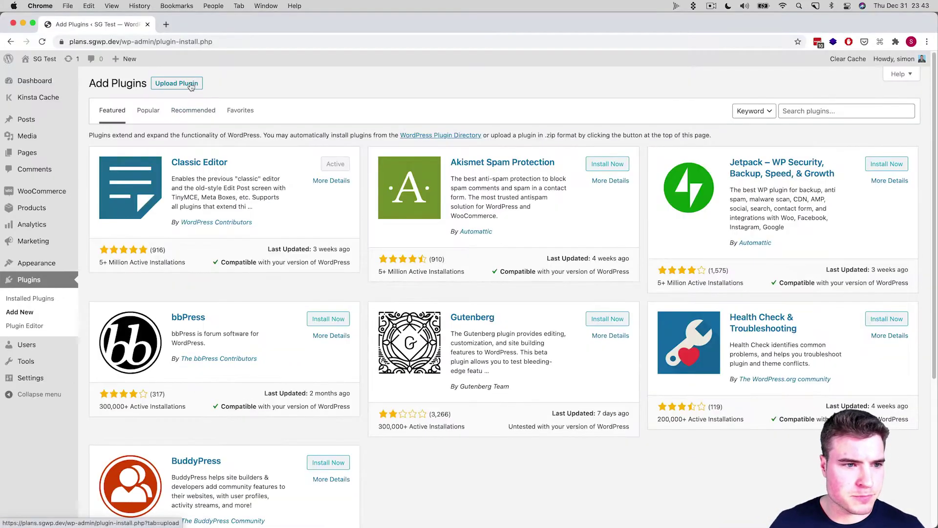
{"action": "left_click", "coordinate": [191, 84]}
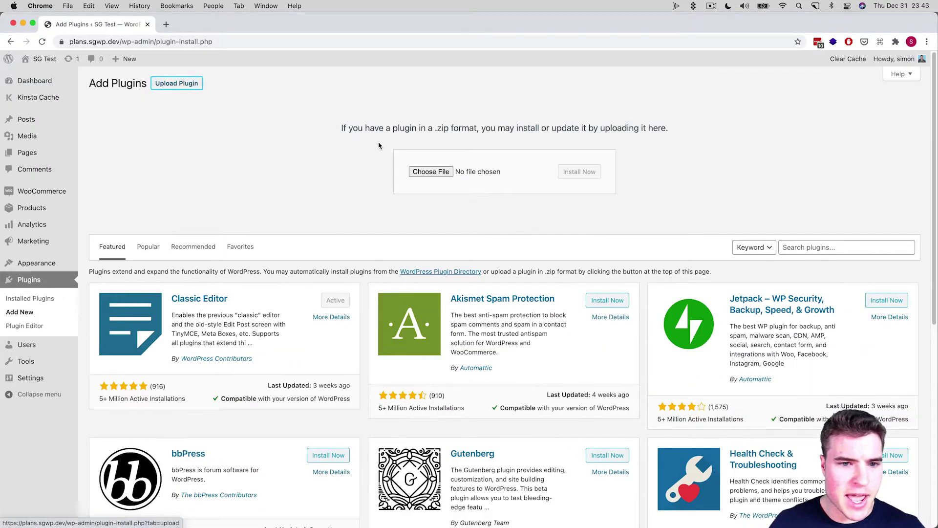
{"action": "left_click", "coordinate": [430, 170]}
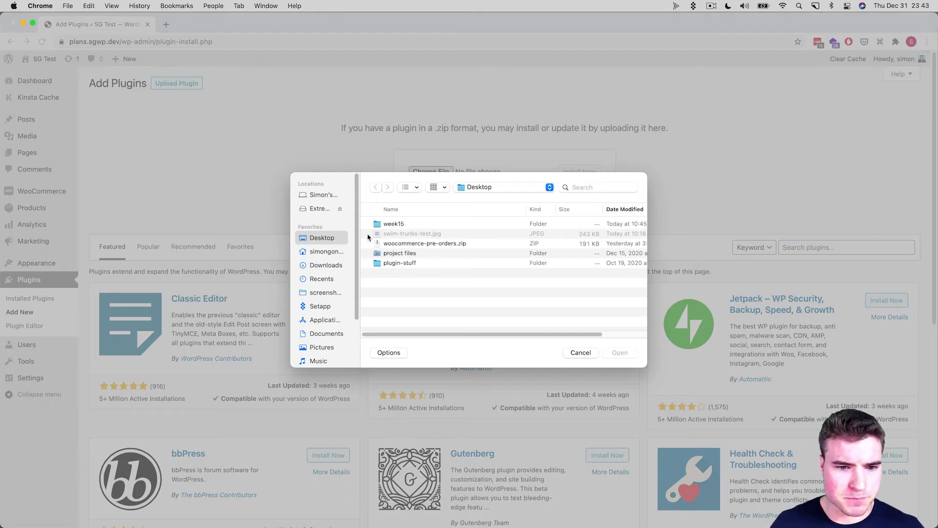
{"action": "double_click", "coordinate": [404, 243]}
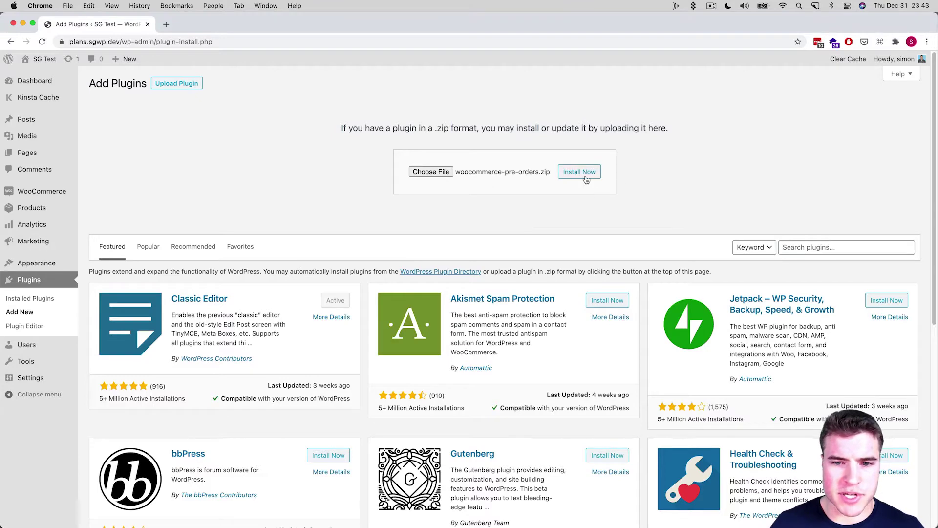
{"action": "left_click", "coordinate": [584, 176]}
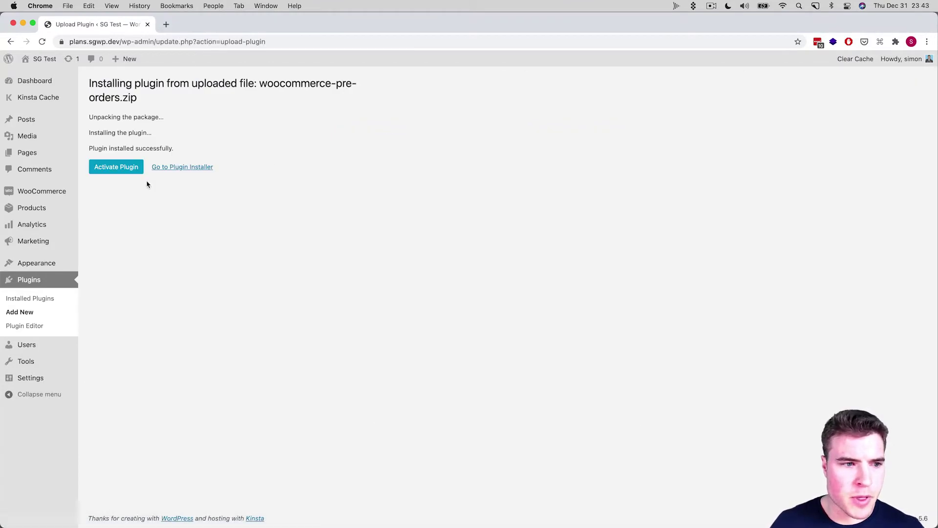
{"action": "left_click", "coordinate": [127, 173]}
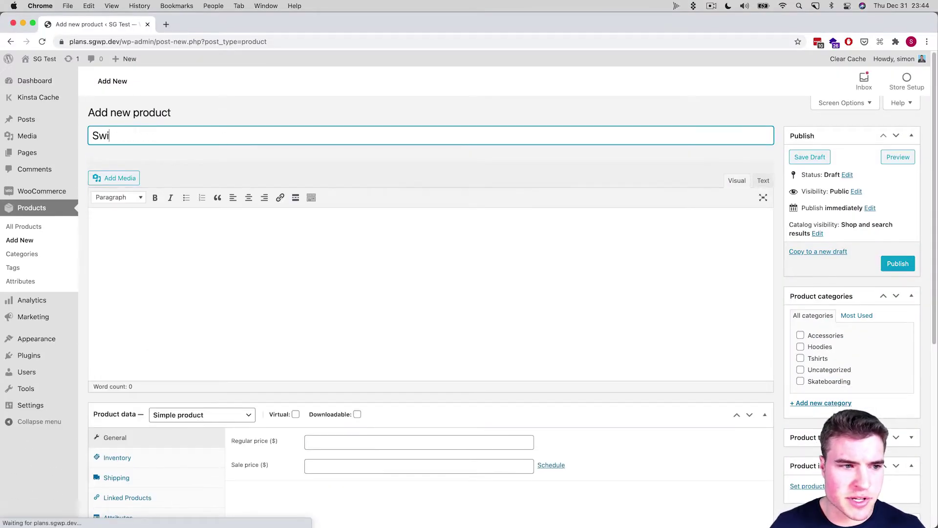
Name the new product 'Swim Trunks' and give it a regular price of 75
{"action": "type", "text": "m Trunks"}
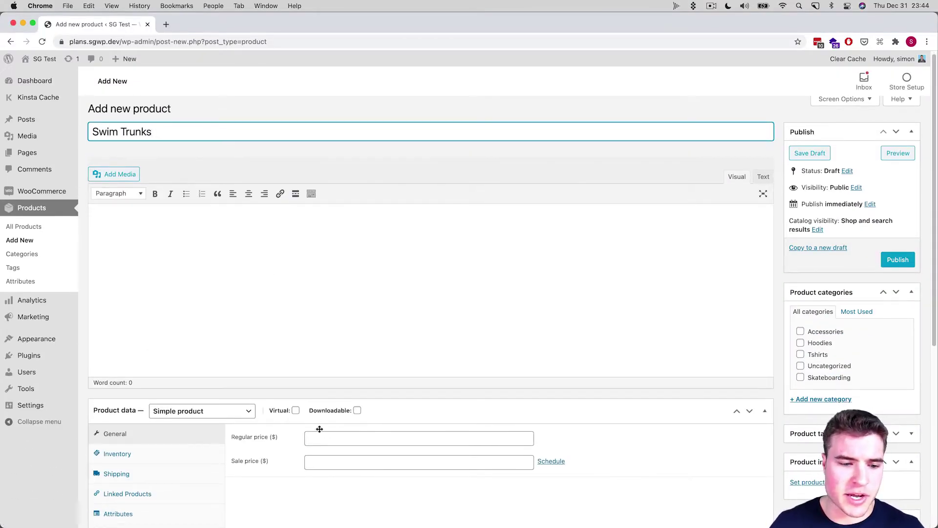
{"action": "left_click", "coordinate": [325, 439]}
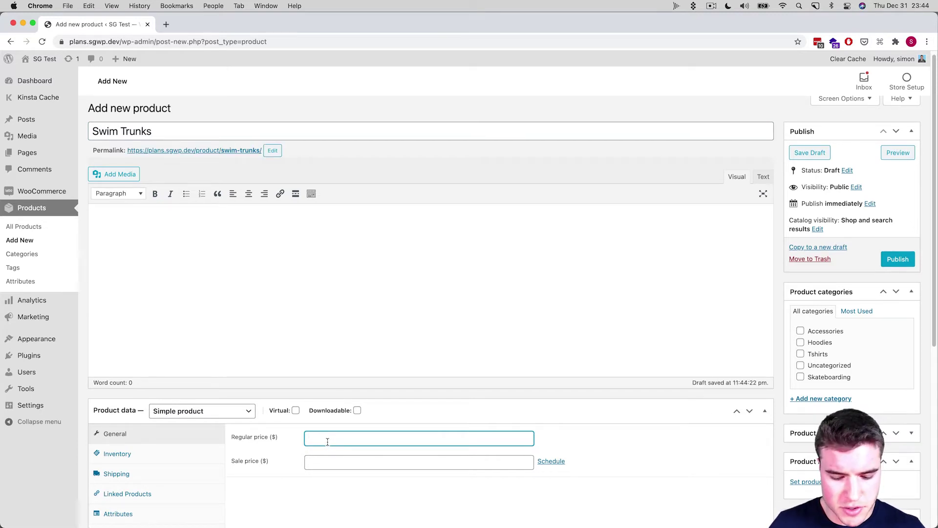
{"action": "type", "text": "75"}
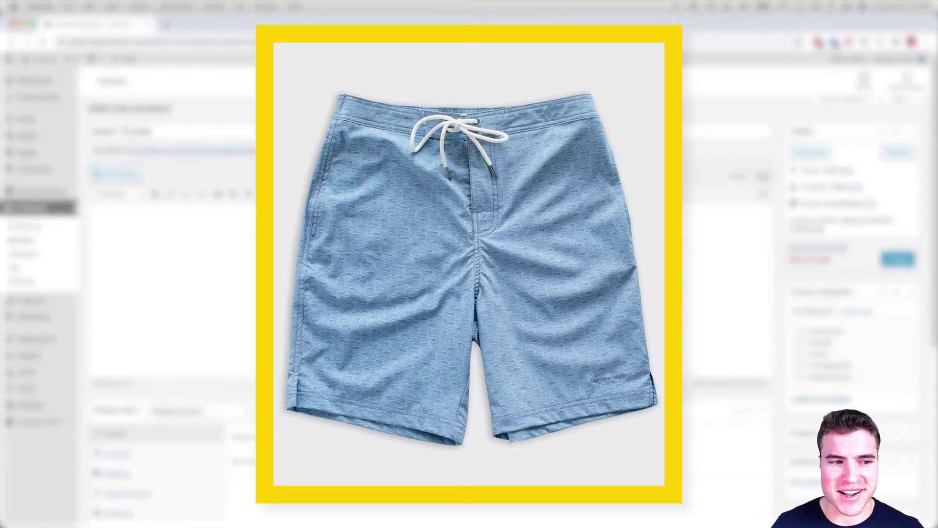
Set the blue swim shorts photo from the Media Library as the product image
{"action": "left_click", "coordinate": [825, 413]}
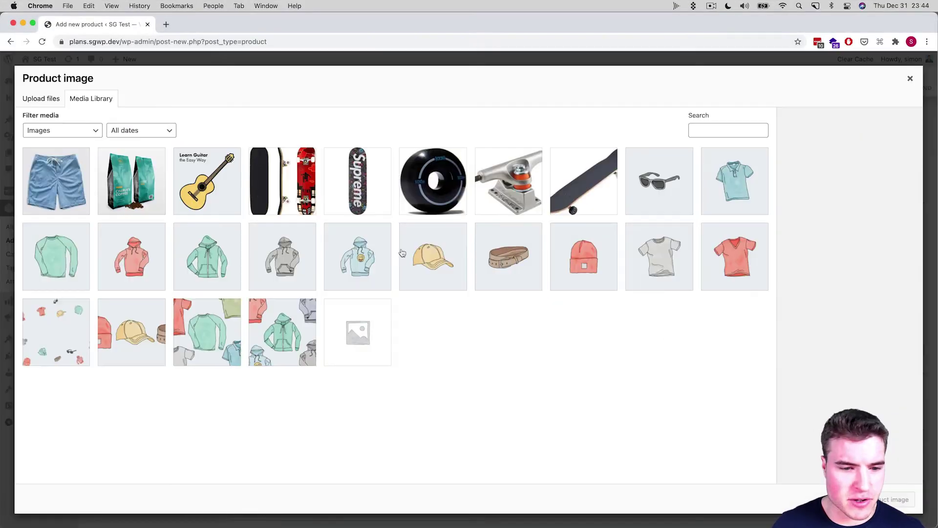
{"action": "left_click", "coordinate": [74, 186]}
{"action": "left_click", "coordinate": [894, 500]}
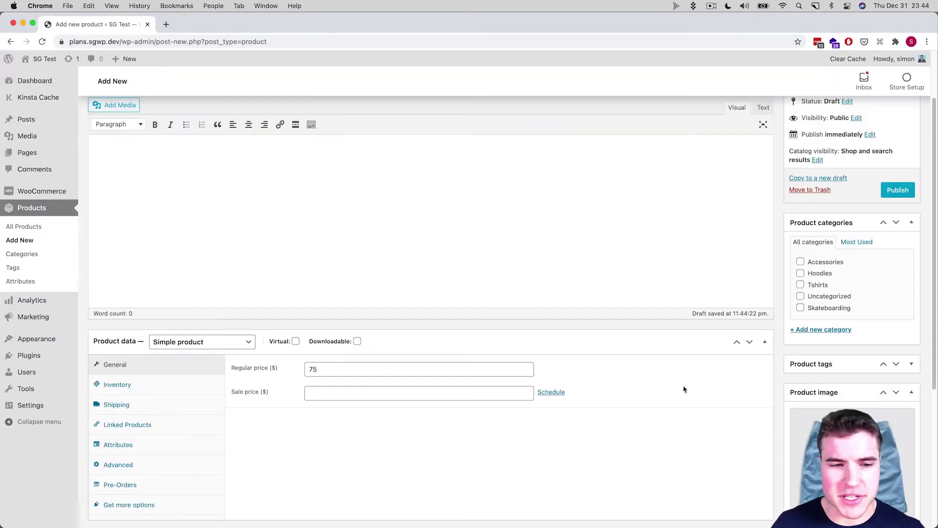
Show the Pre-Orders section of the product data panel
{"action": "scroll", "coordinate": [606, 368], "scroll_direction": "down", "scroll_amount": 1}
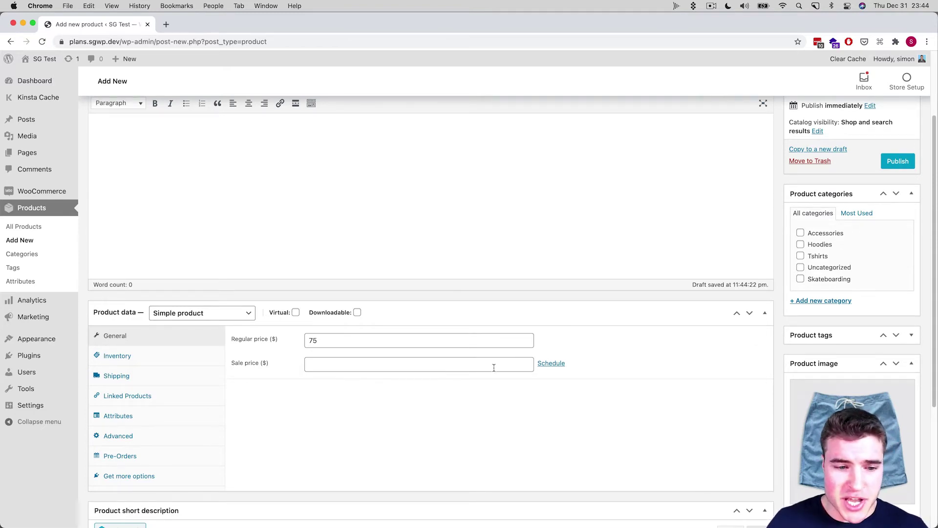
{"action": "scroll", "coordinate": [481, 369], "scroll_direction": "up", "scroll_amount": 1}
{"action": "scroll", "coordinate": [465, 381], "scroll_direction": "down", "scroll_amount": 5}
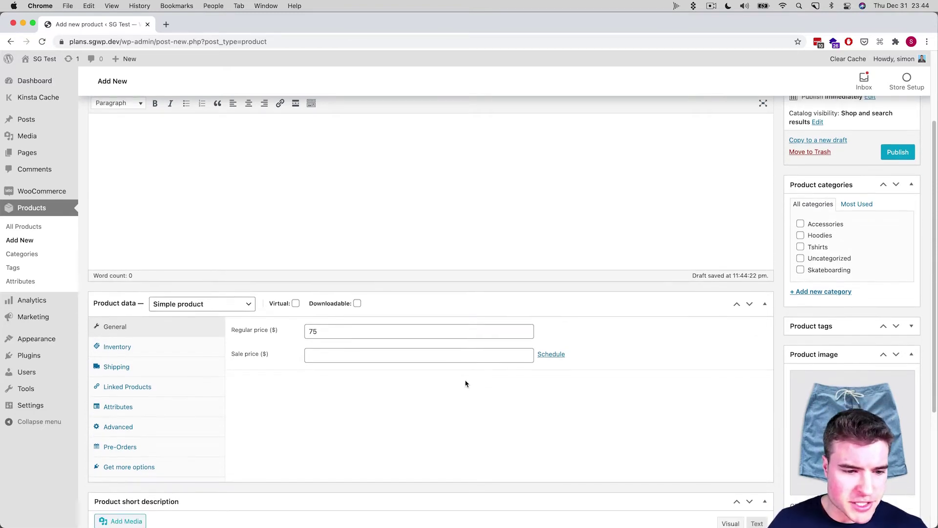
{"action": "scroll", "coordinate": [464, 383], "scroll_direction": "down", "scroll_amount": 3}
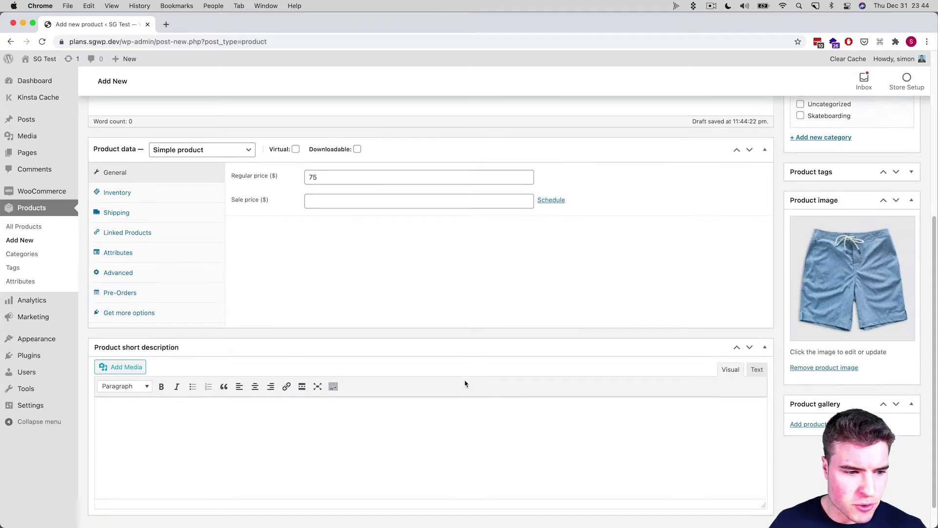
{"action": "left_click", "coordinate": [156, 283]}
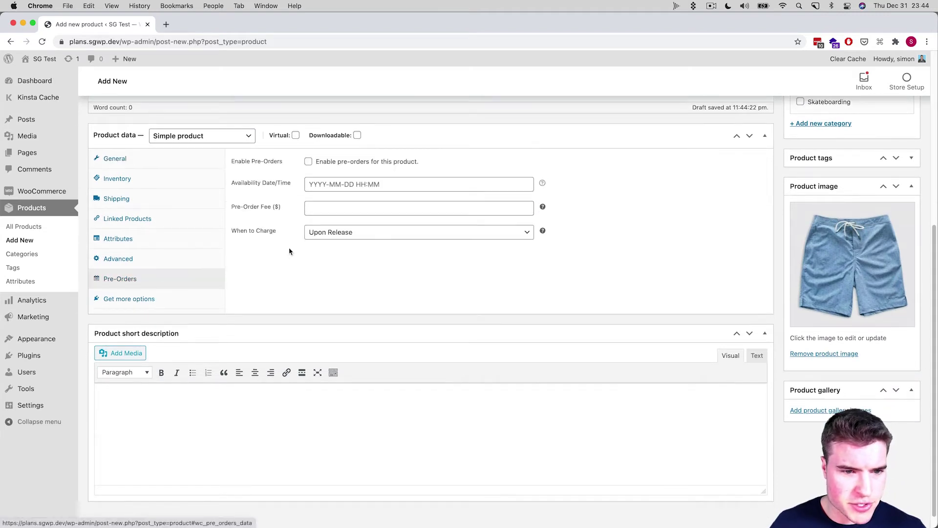
Enable pre-orders with availability date 2021-02-15 at 05:00, then view the charge-timing options
{"action": "left_click", "coordinate": [309, 162]}
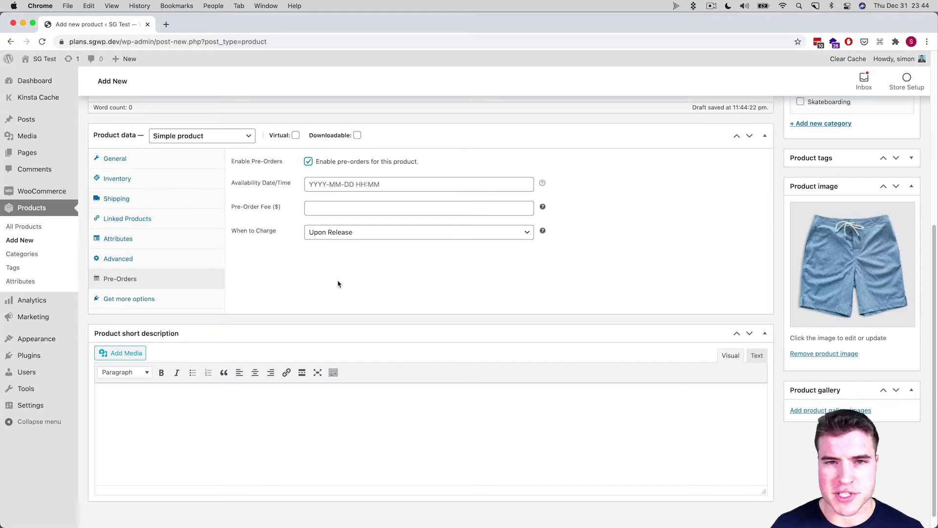
{"action": "left_click", "coordinate": [335, 182]}
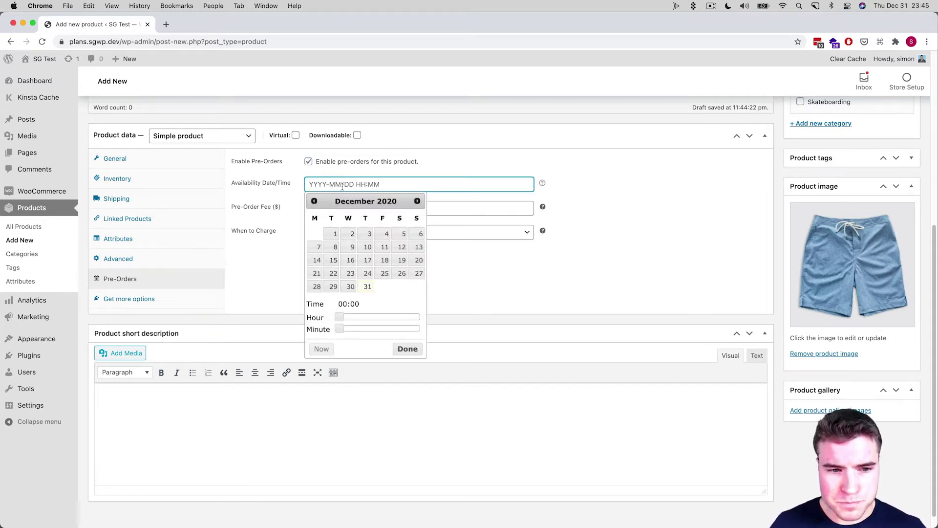
{"action": "left_click_drag", "start_coordinate": [341, 317], "coordinate": [362, 318]}
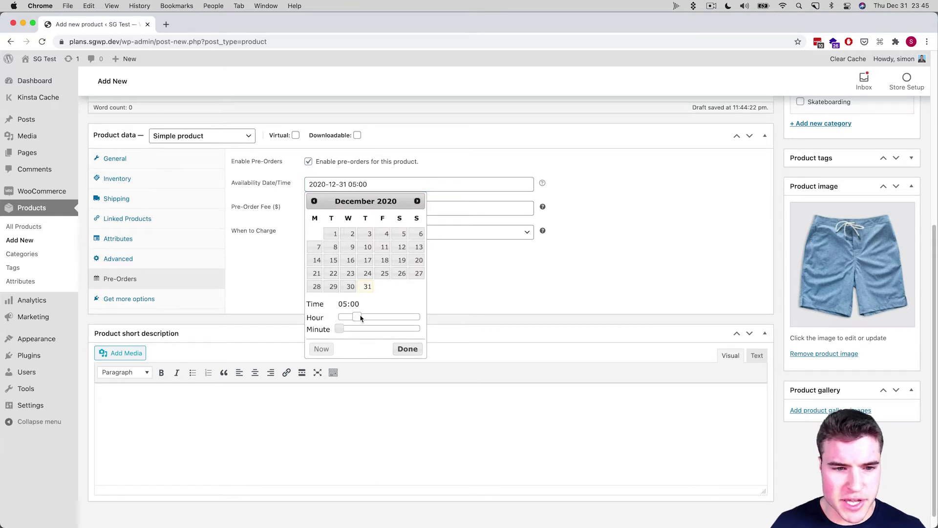
{"action": "left_click", "coordinate": [417, 201]}
{"action": "left_click", "coordinate": [416, 201]}
{"action": "left_click", "coordinate": [417, 201]}
{"action": "left_click", "coordinate": [417, 202]}
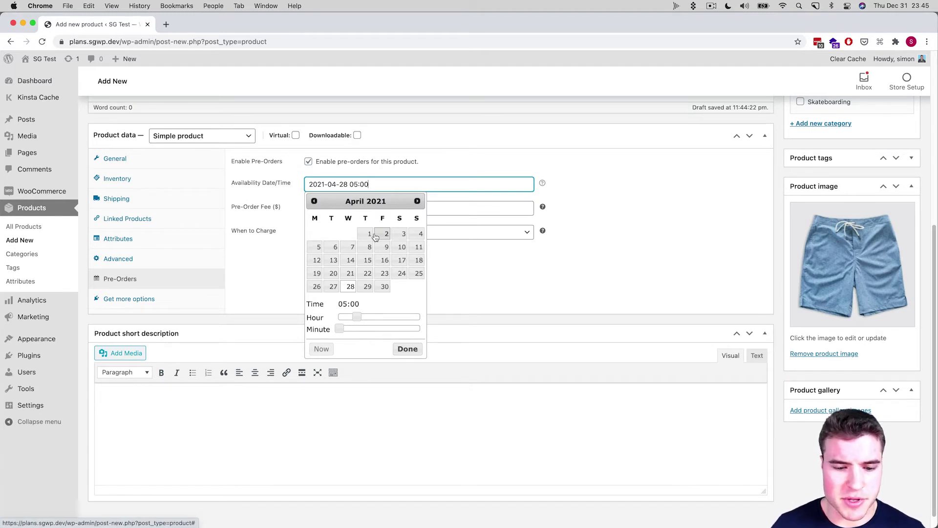
{"action": "left_click", "coordinate": [315, 201]}
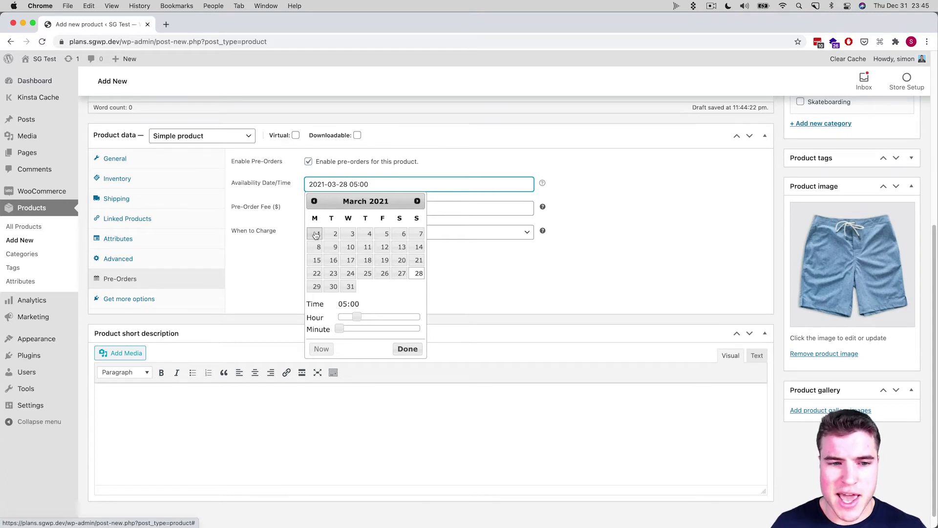
{"action": "left_click", "coordinate": [314, 202]}
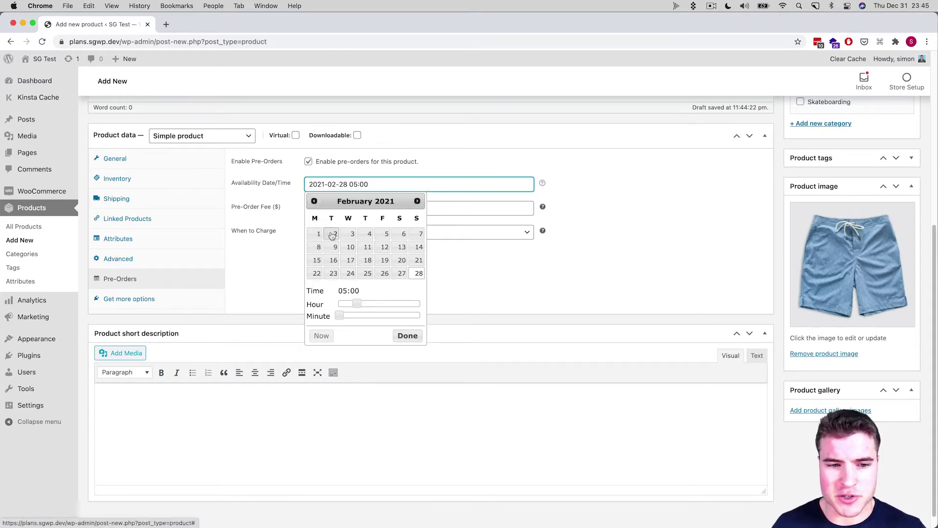
{"action": "left_click", "coordinate": [316, 260]}
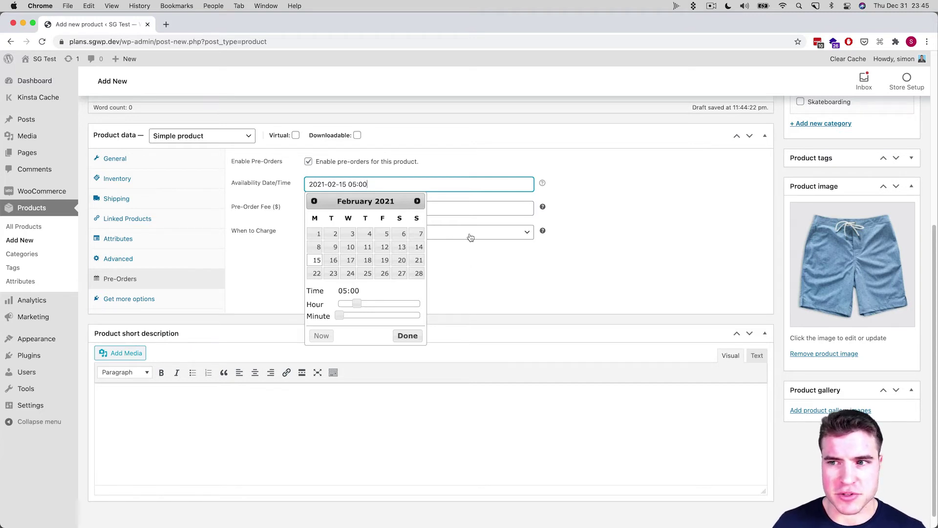
{"action": "left_click", "coordinate": [454, 268]}
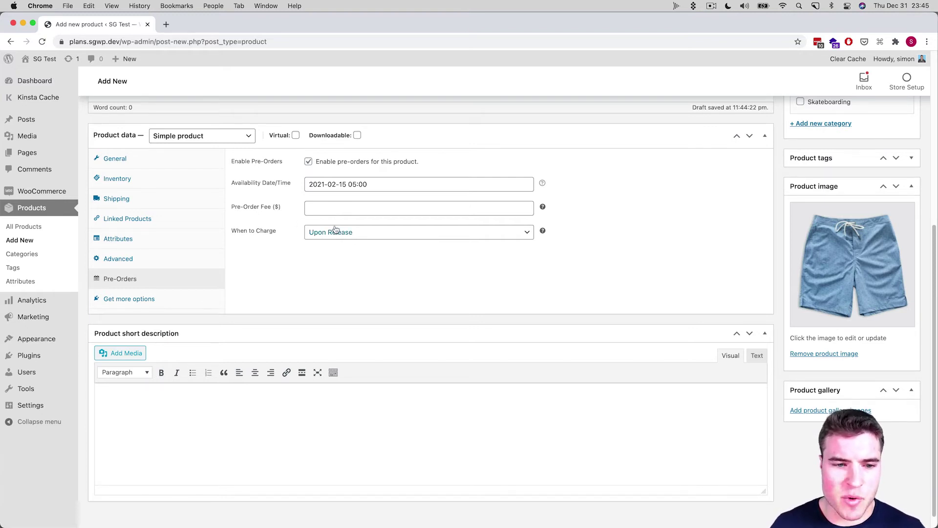
{"action": "left_click", "coordinate": [335, 232]}
Charge pre-order customers Upfront, then publish the Swim Trunks product
{"action": "left_click", "coordinate": [335, 244]}
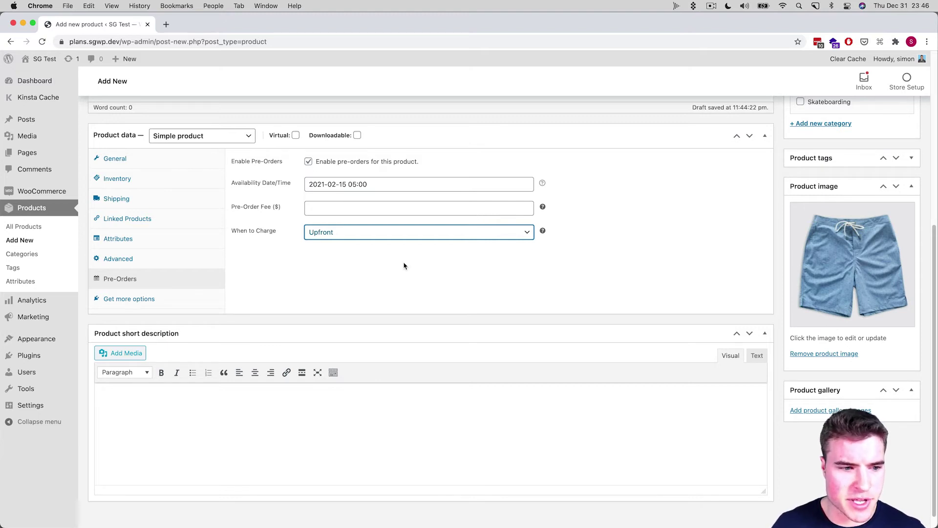
{"action": "left_click", "coordinate": [179, 157]}
{"action": "scroll", "coordinate": [558, 285], "scroll_direction": "up", "scroll_amount": 5}
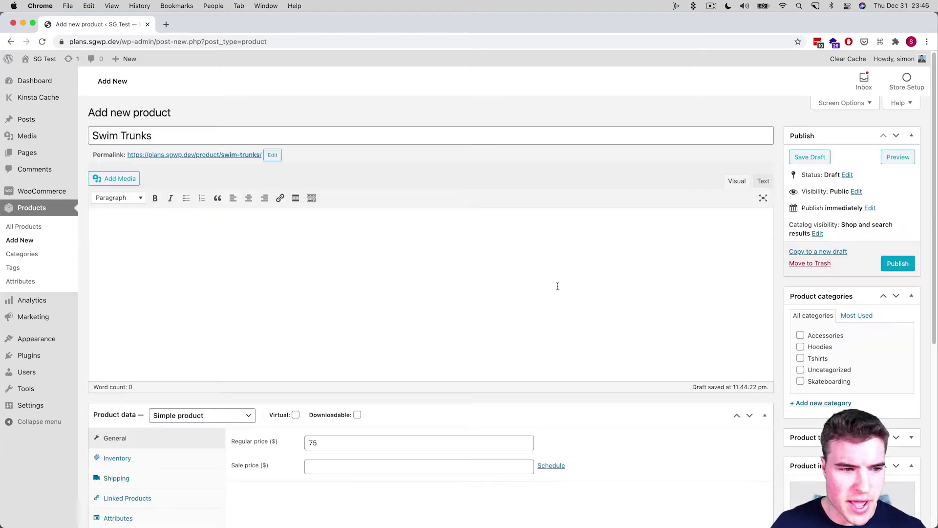
{"action": "left_click", "coordinate": [899, 264]}
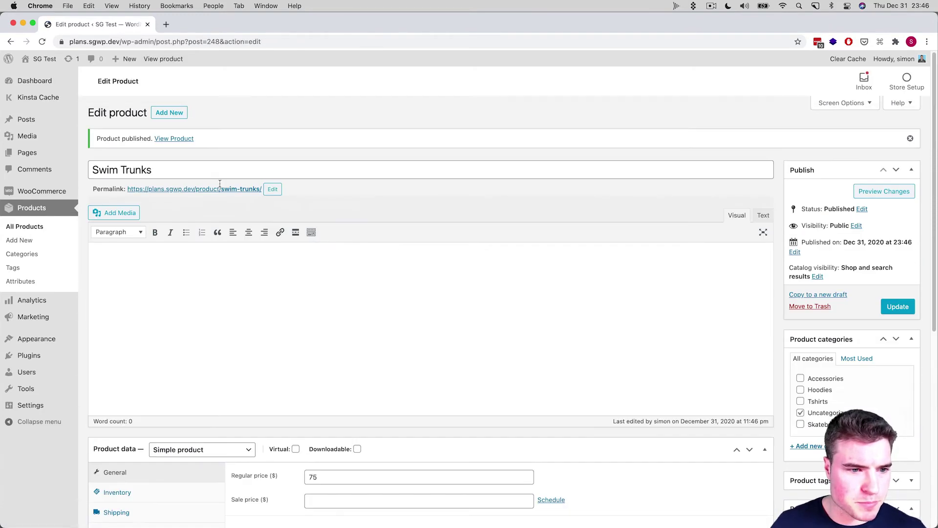
Open the live Swim Trunks page in a new tab, check its February 15, 2021 release message, and return to the editor
{"action": "left_click", "coordinate": [221, 188]}
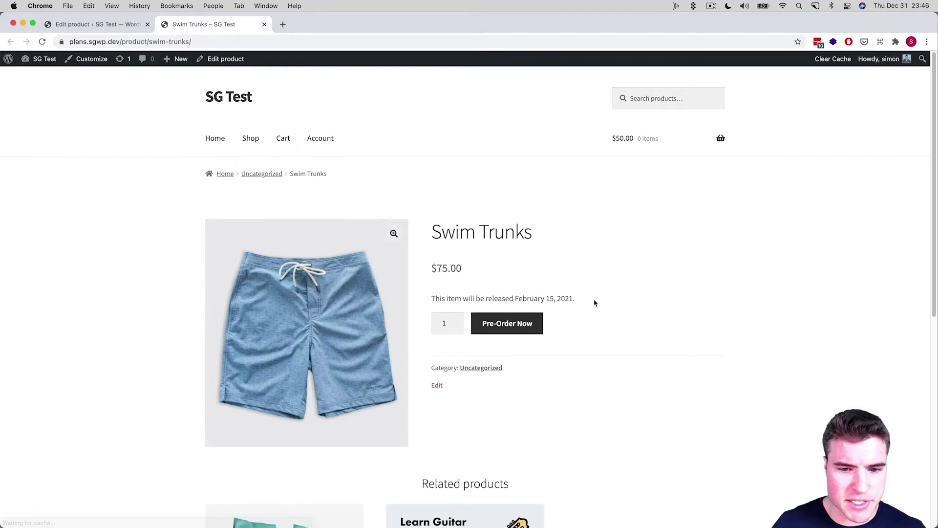
{"action": "left_click_drag", "start_coordinate": [594, 303], "coordinate": [430, 299]}
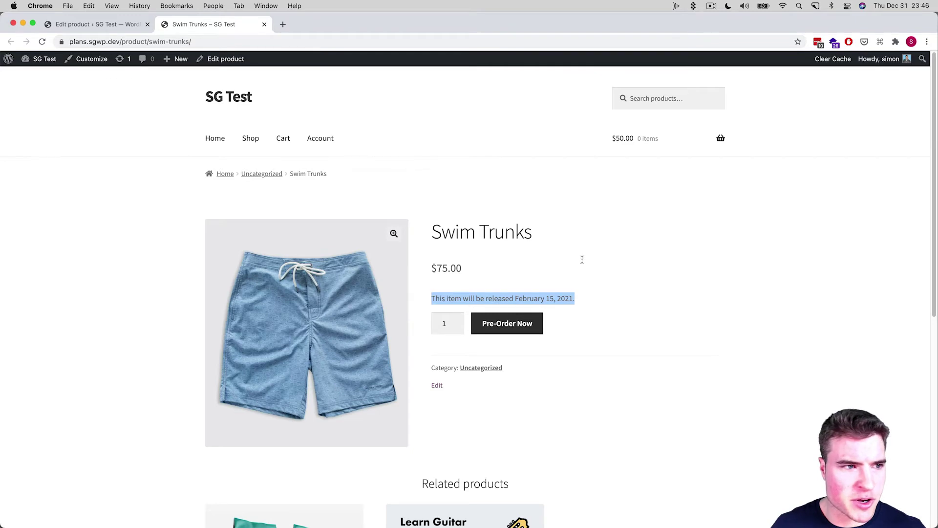
{"action": "key", "text": "ctrl+shift+Tab"}
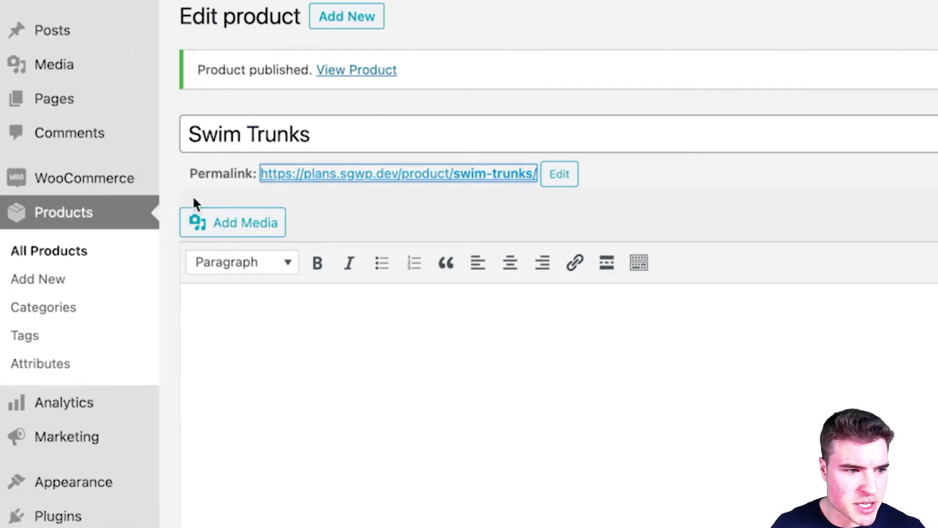
In Pre-Orders settings, start the single product page message with 'Ships on', save, and check the live page
{"action": "mouse_move", "coordinate": [123, 181]}
{"action": "left_click", "coordinate": [225, 351]}
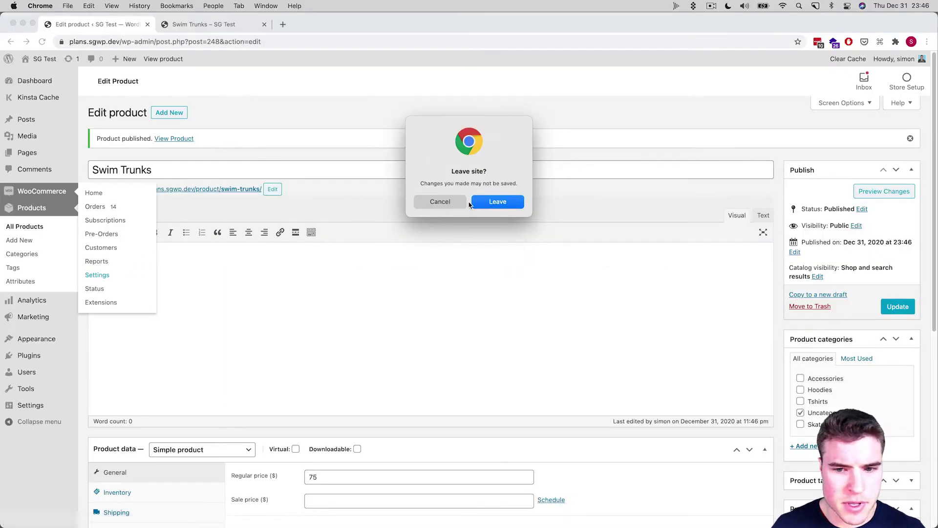
{"action": "left_click", "coordinate": [483, 204]}
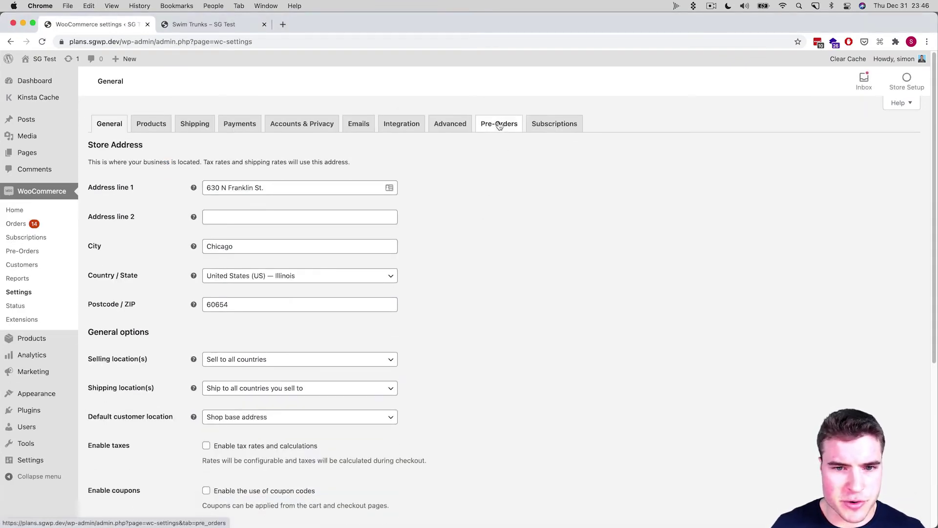
{"action": "left_click", "coordinate": [499, 125]}
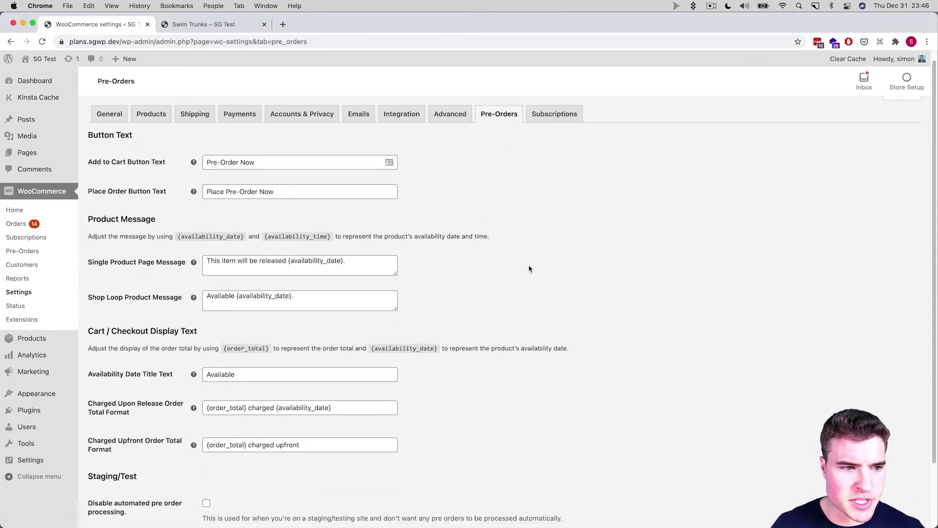
{"action": "scroll", "coordinate": [514, 254], "scroll_direction": "down", "scroll_amount": 1}
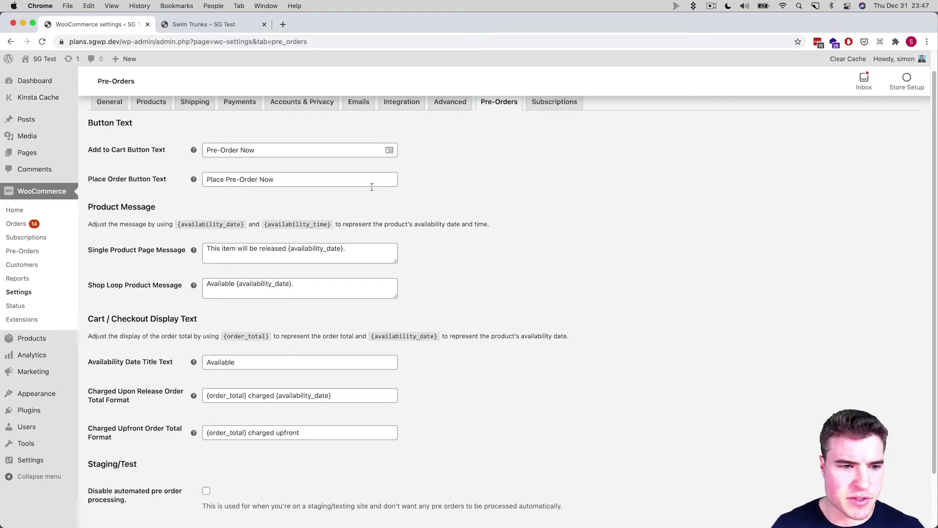
{"action": "scroll", "coordinate": [440, 207], "scroll_direction": "down", "scroll_amount": 3}
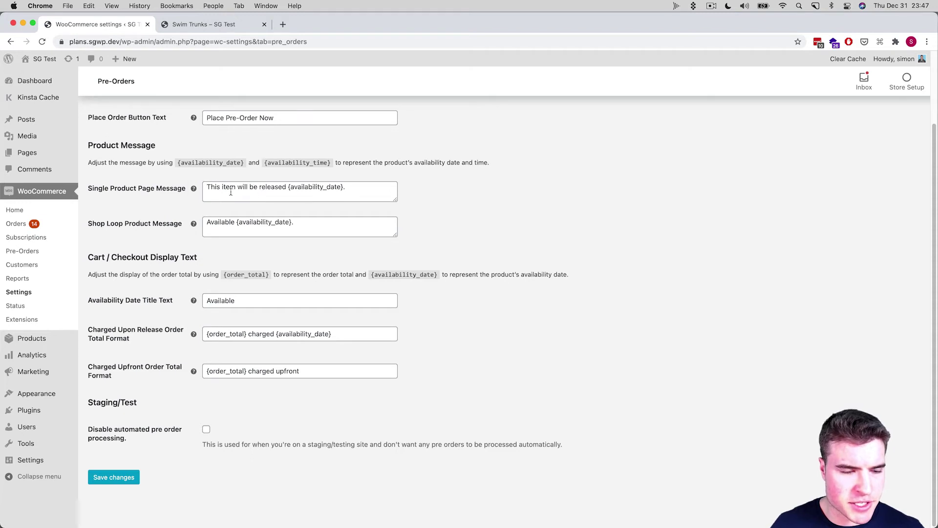
{"action": "left_click_drag", "start_coordinate": [286, 187], "coordinate": [206, 186]}
{"action": "type", "text": "Ships on"}
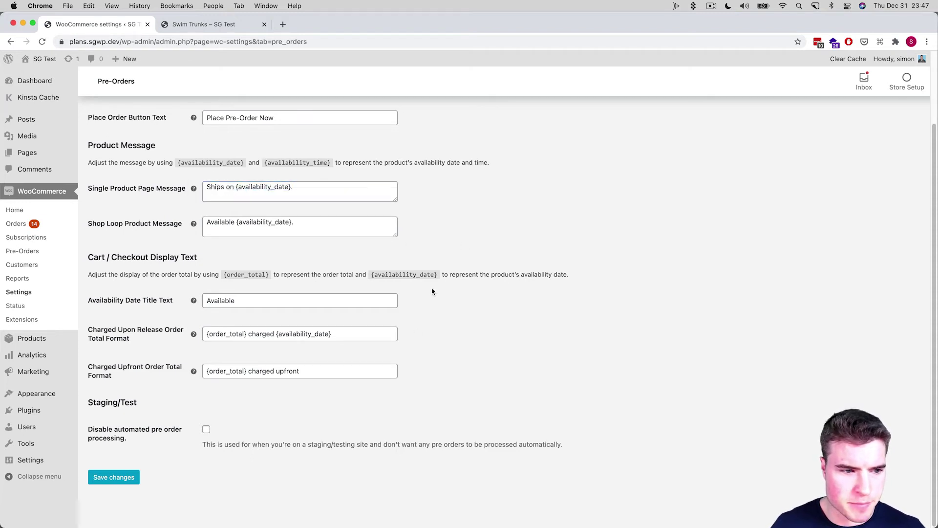
{"action": "left_click", "coordinate": [129, 477]}
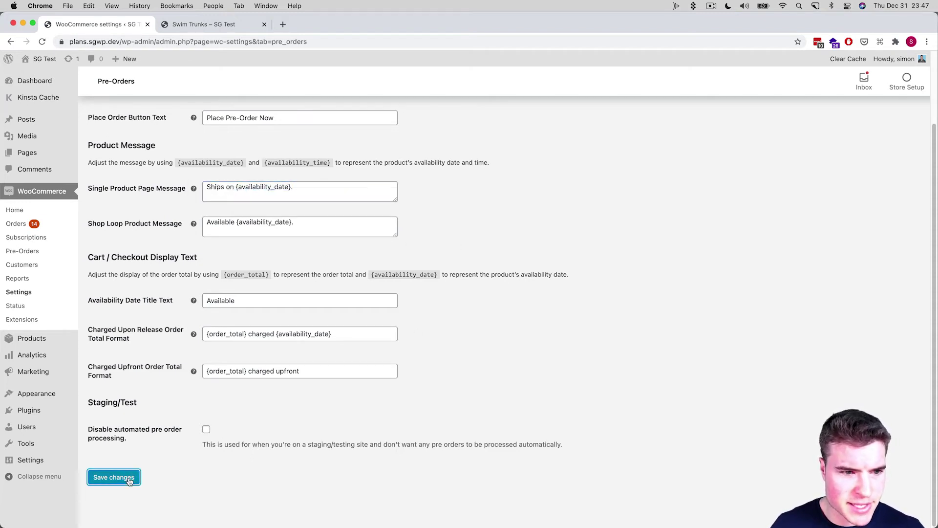
{"action": "key", "text": "ctrl+Tab"}
{"action": "key", "text": "super+r"}
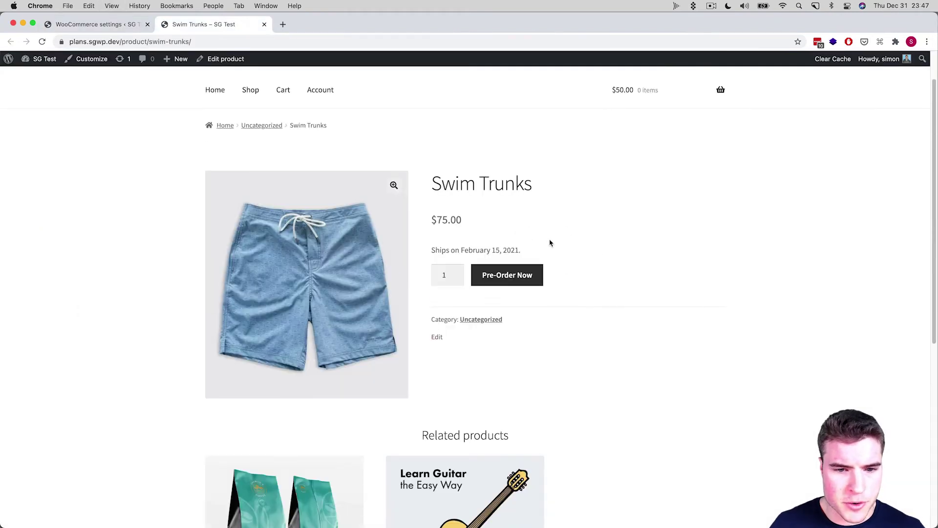
{"action": "key", "text": "ctrl+shift+Tab"}
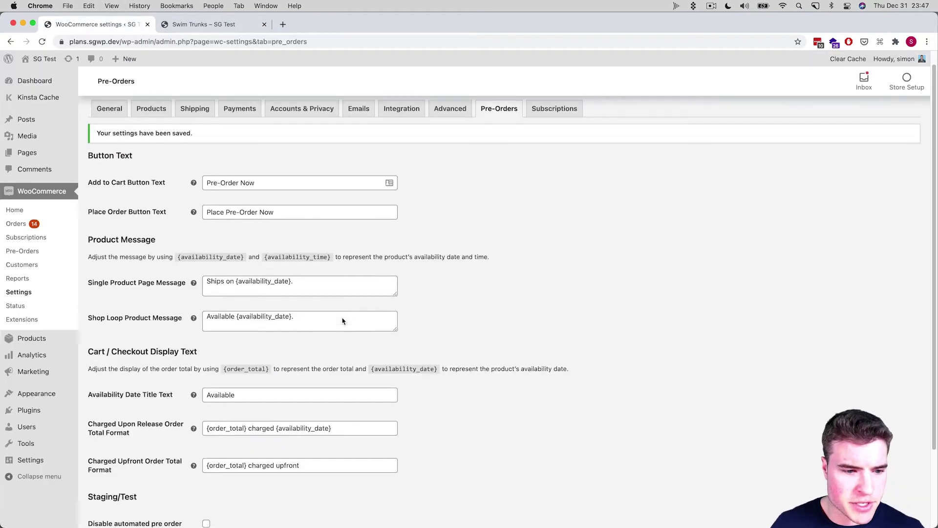
Add the {availability_time} placeholder to the end of the message and save the settings
{"action": "left_click", "coordinate": [301, 280]}
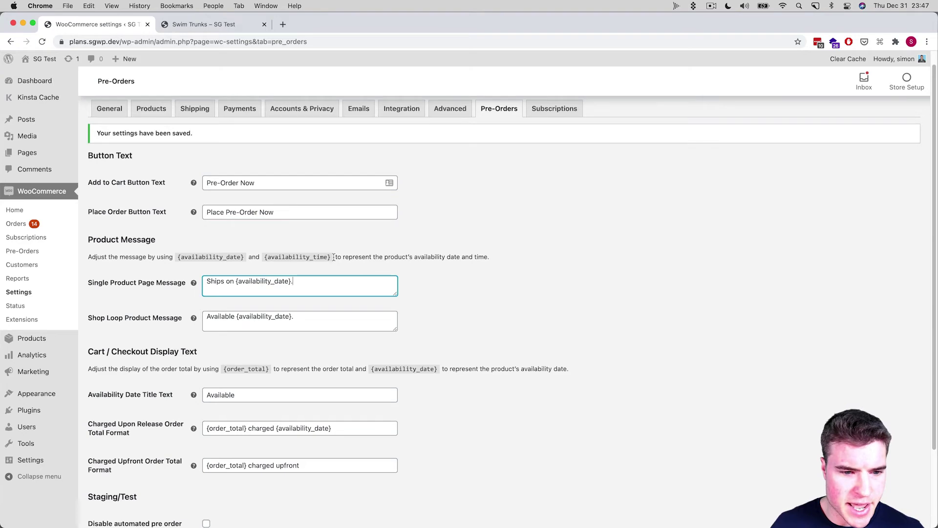
{"action": "left_click_drag", "start_coordinate": [334, 258], "coordinate": [264, 258]}
{"action": "key", "text": "super+c"}
{"action": "left_click", "coordinate": [313, 280]}
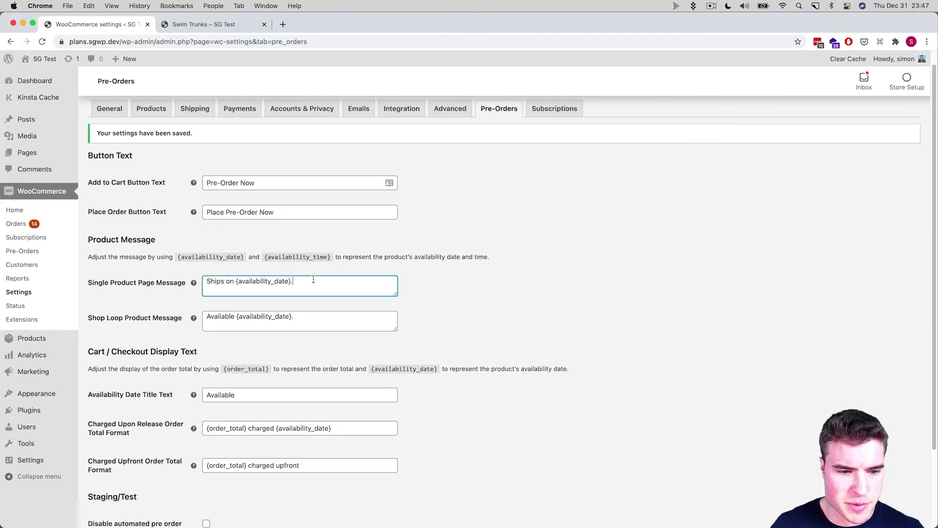
{"action": "type", "text": "on"}
{"action": "key", "text": "super+v"}
{"action": "scroll", "coordinate": [294, 293], "scroll_direction": "down", "scroll_amount": 5}
{"action": "left_click", "coordinate": [111, 484]}
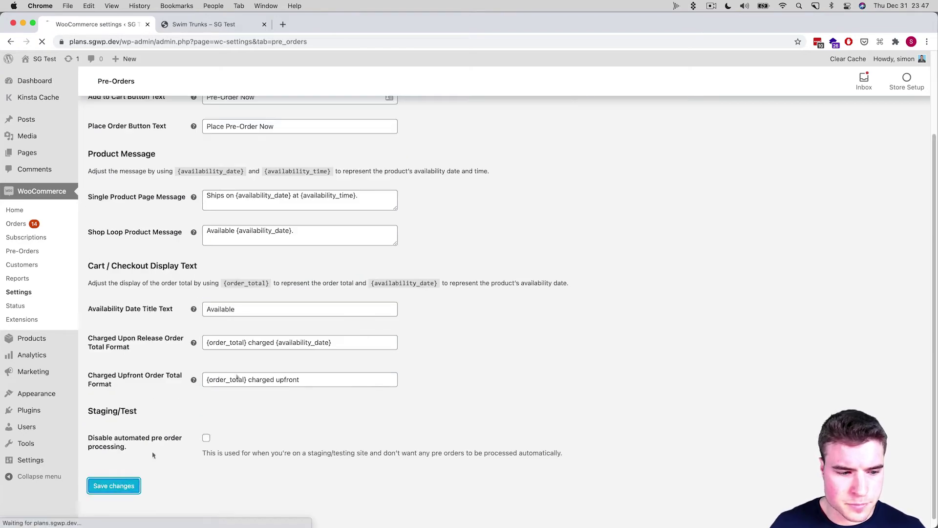
{"action": "left_click", "coordinate": [218, 24]}
Reload the product page to confirm the message now shows the ship time
{"action": "key", "text": "super+r"}
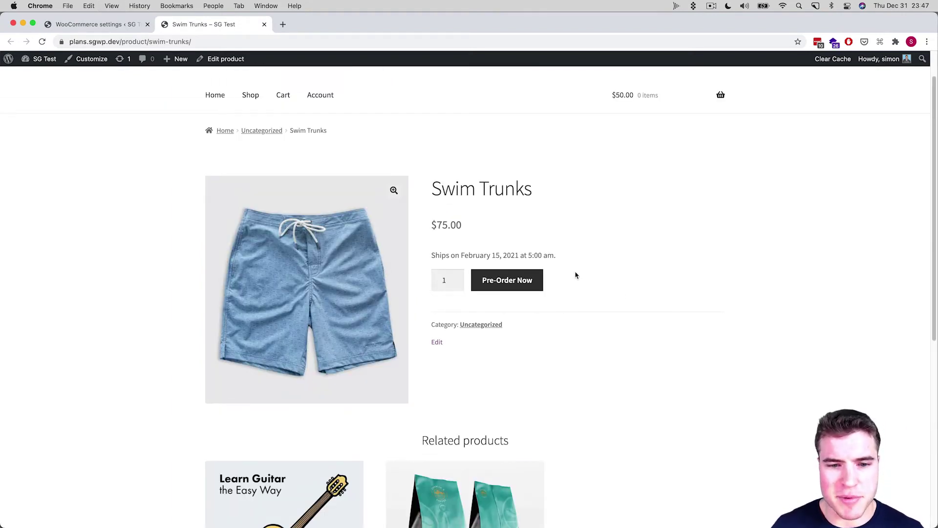
{"action": "double_click", "coordinate": [576, 275]}
{"action": "left_click", "coordinate": [536, 249]}
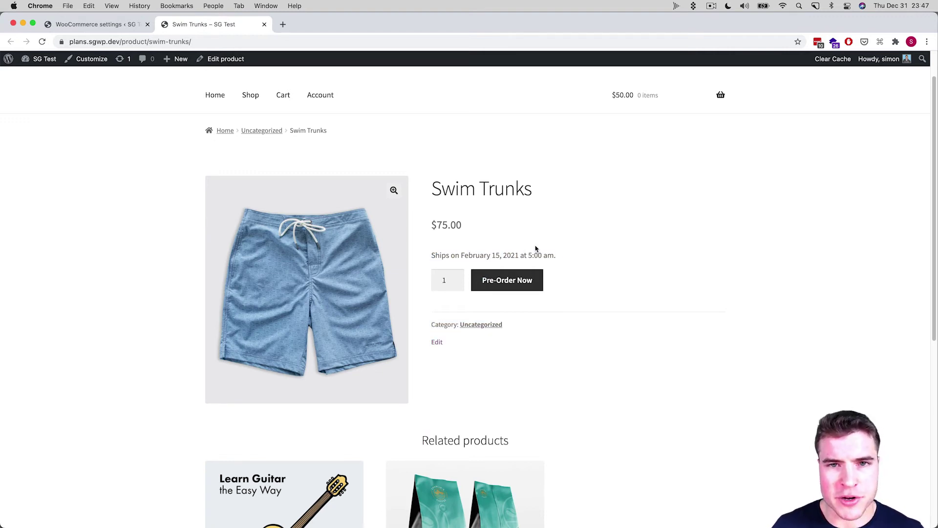
{"action": "scroll", "coordinate": [536, 249], "scroll_direction": "up", "scroll_amount": 1}
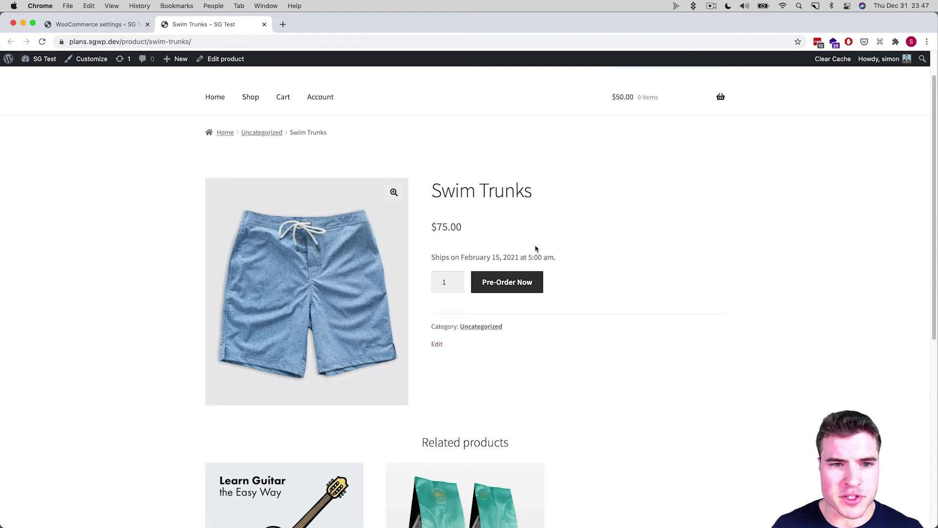
Copy the product page address and load it in a new private incognito window
{"action": "left_click", "coordinate": [410, 43]}
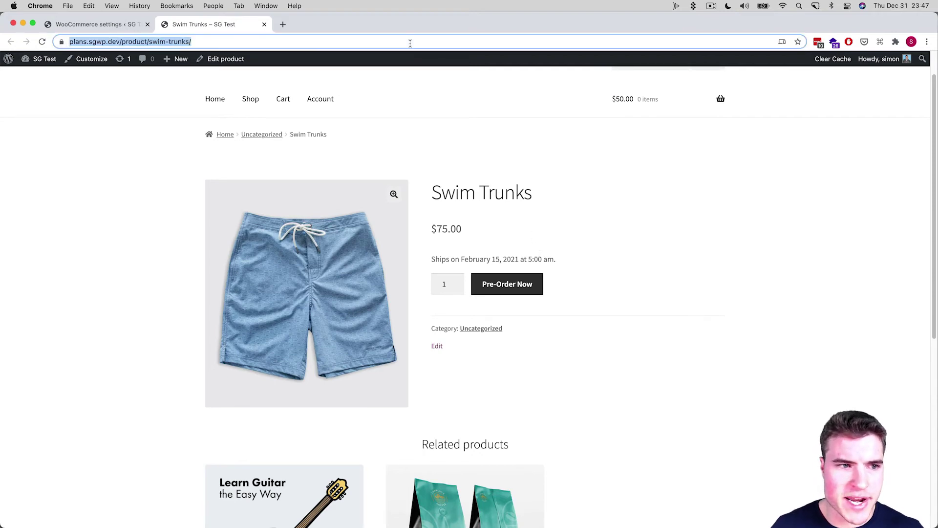
{"action": "key", "text": "super+c"}
{"action": "key", "text": "super+shift+n"}
{"action": "key", "text": "super+v"}
{"action": "key", "text": "Return"}
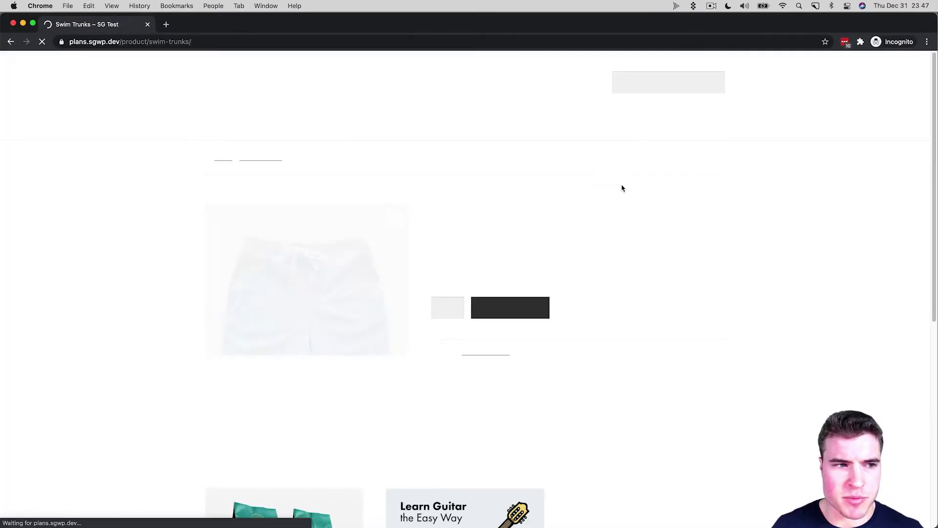
Pre-order Swim Trunks and fill in the billing name, street address, city, state, ZIP and e-mail
{"action": "left_click", "coordinate": [530, 308]}
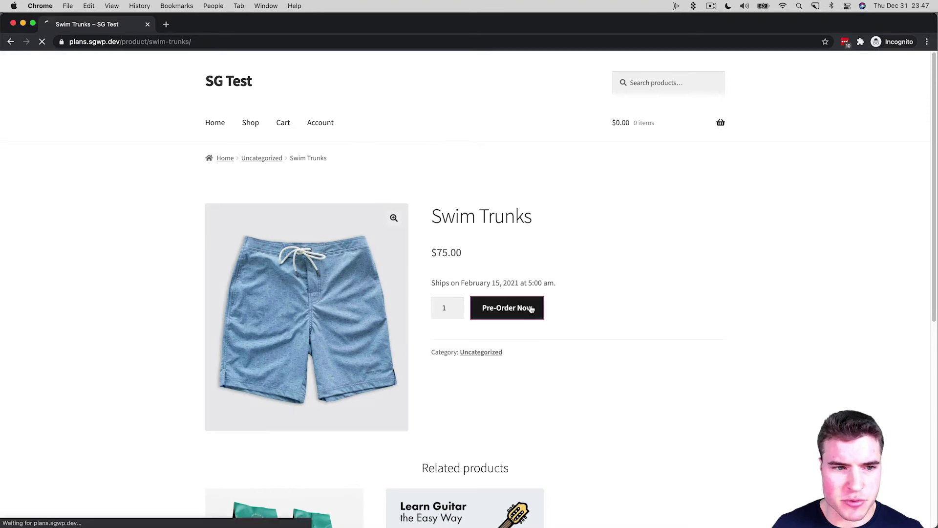
{"action": "scroll", "coordinate": [534, 299], "scroll_direction": "down", "scroll_amount": 5}
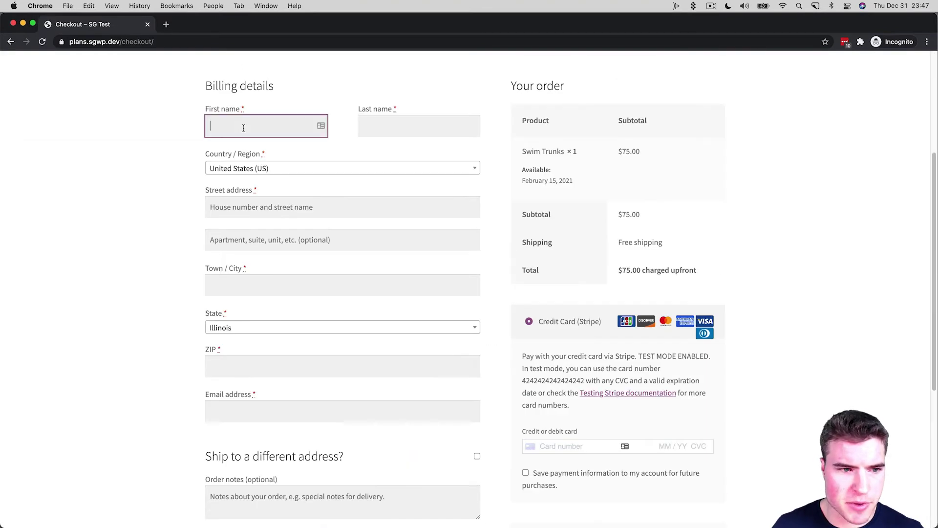
{"action": "key", "text": "Tab"}
{"action": "key", "text": "Tab"}
{"action": "key", "text": "Tab"}
{"action": "key", "text": "Tab"}
{"action": "type", "text": "Minneapolis"}
{"action": "key", "text": "Tab"}
{"action": "type", "text": "Minnesota"}
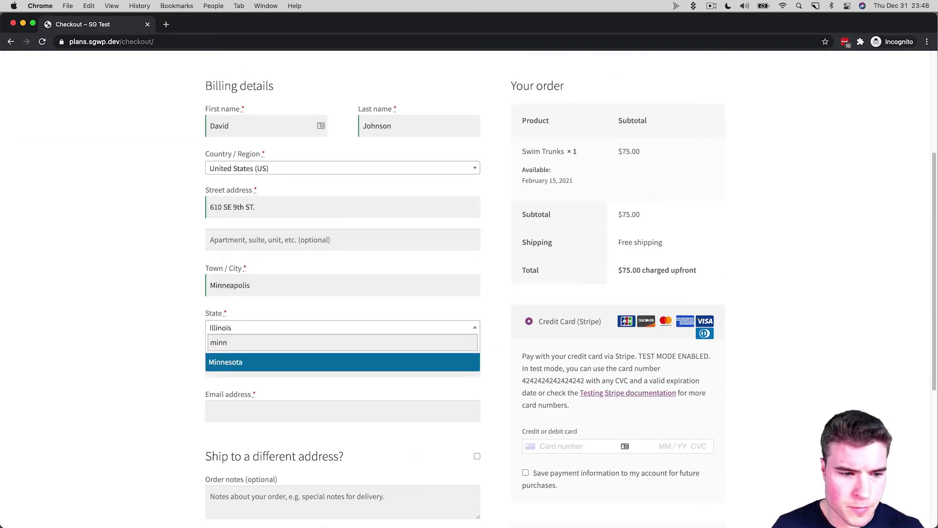
{"action": "key", "text": "Tab"}
{"action": "type", "text": "55414"}
{"action": "key", "text": "Tab"}
{"action": "scroll", "coordinate": [396, 209], "scroll_direction": "down", "scroll_amount": 1}
{"action": "left_click", "coordinate": [544, 414]}
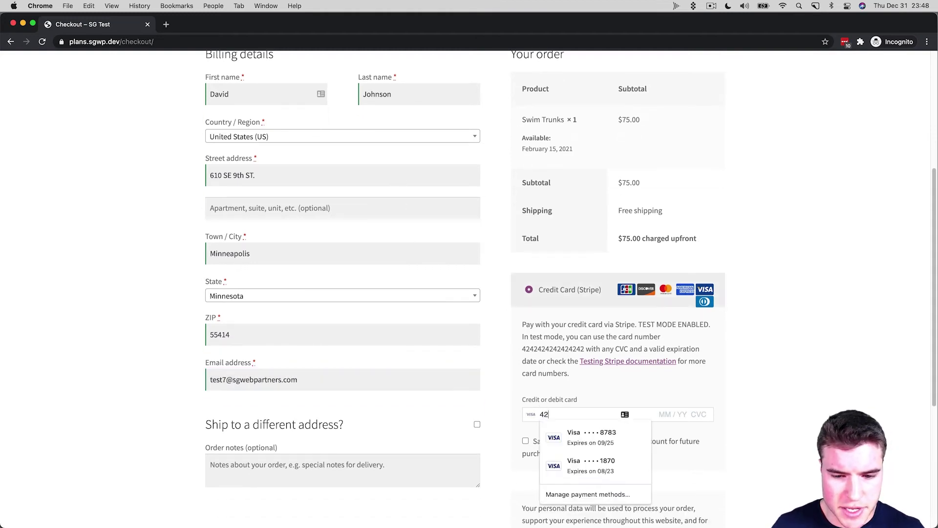
{"action": "type", "text": "4242 4242 4242 4242 09 / 22 100"}
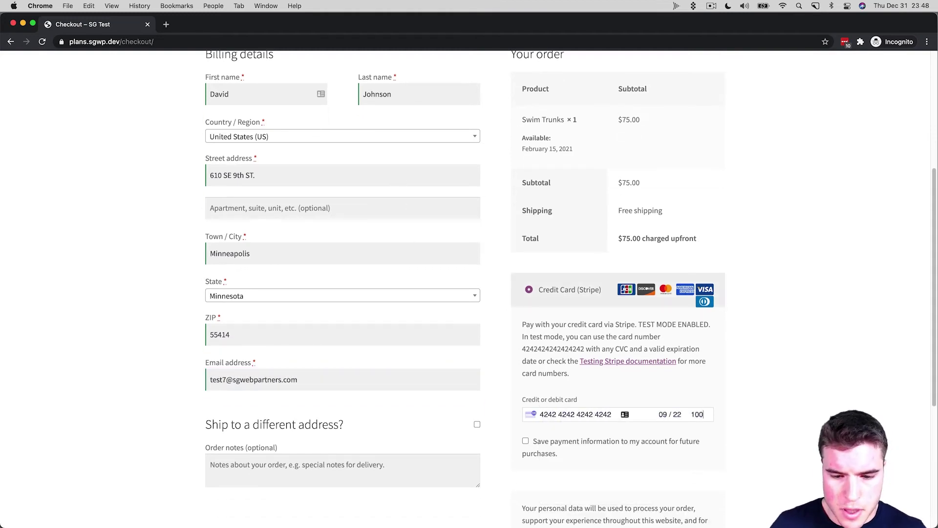
{"action": "scroll", "coordinate": [560, 440], "scroll_direction": "down", "scroll_amount": 1}
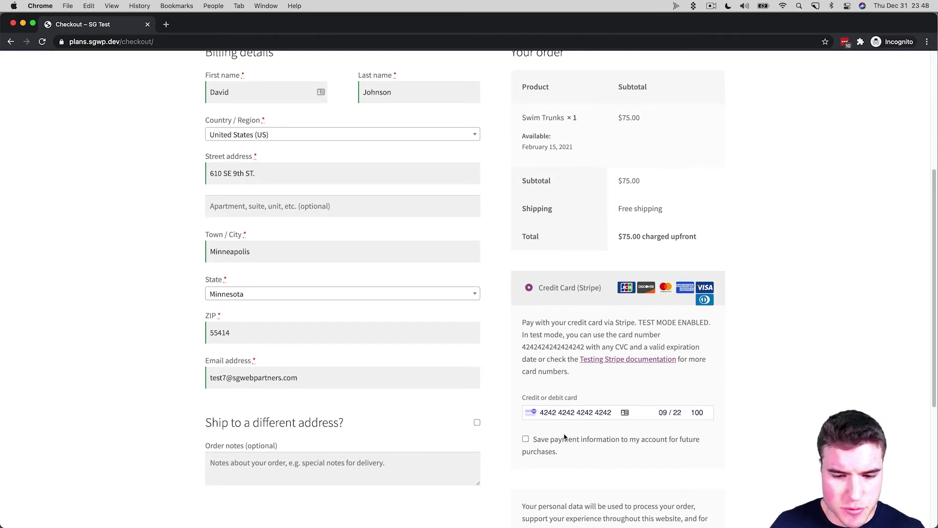
{"action": "left_click", "coordinate": [555, 434]}
{"action": "scroll", "coordinate": [557, 438], "scroll_direction": "down", "scroll_amount": 3}
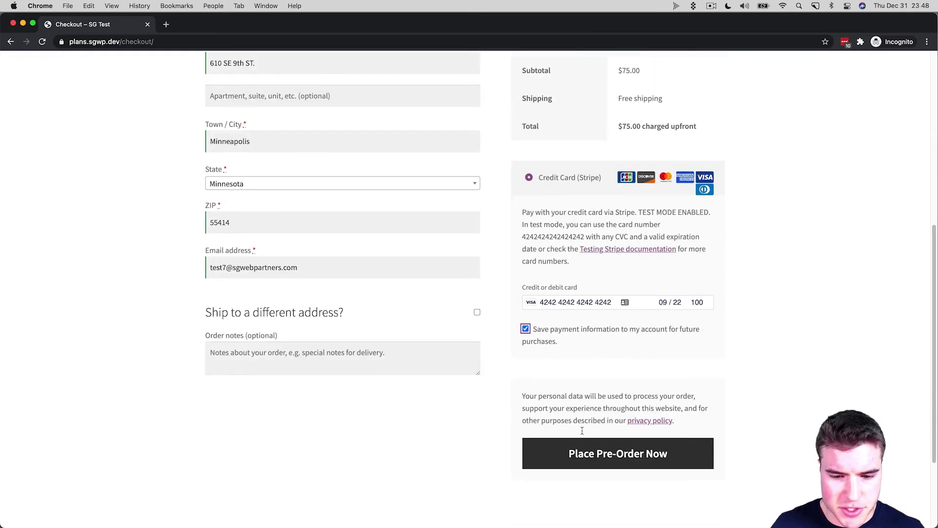
{"action": "left_click", "coordinate": [587, 444]}
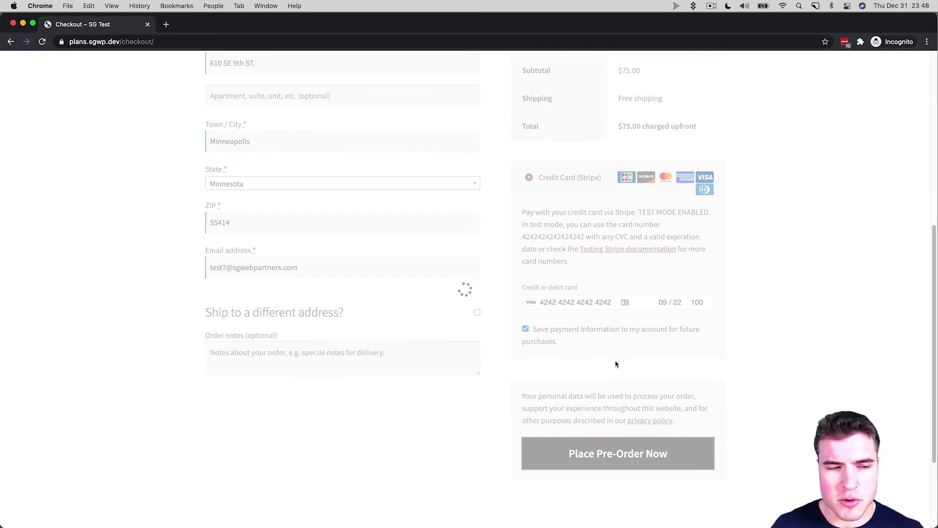
Open mail.google.com in a new tab, read the order 249 pre-order confirmation, and return to the pre-order settings tab
{"action": "scroll", "coordinate": [488, 334], "scroll_direction": "down", "scroll_amount": 1}
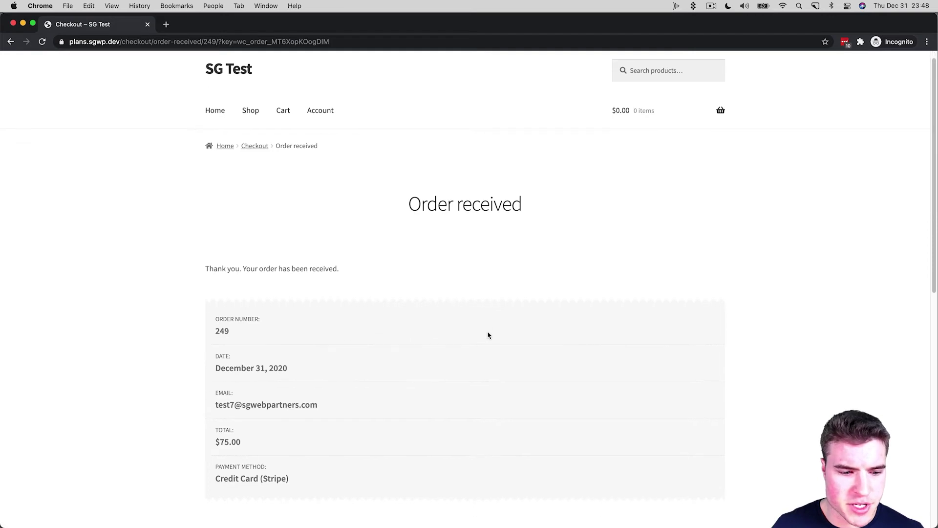
{"action": "key", "text": "super+grave"}
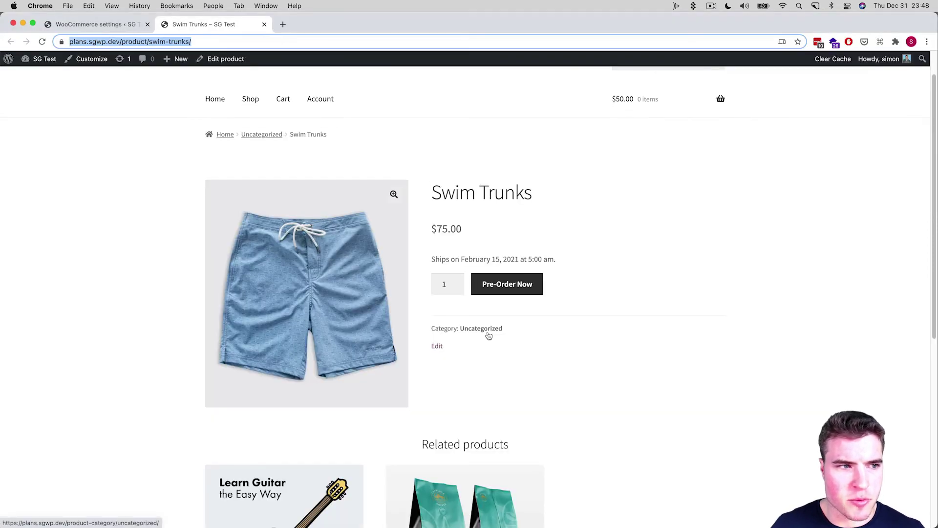
{"action": "key", "text": "super+t"}
{"action": "type", "text": "mail.google.com"}
{"action": "key", "text": "Return"}
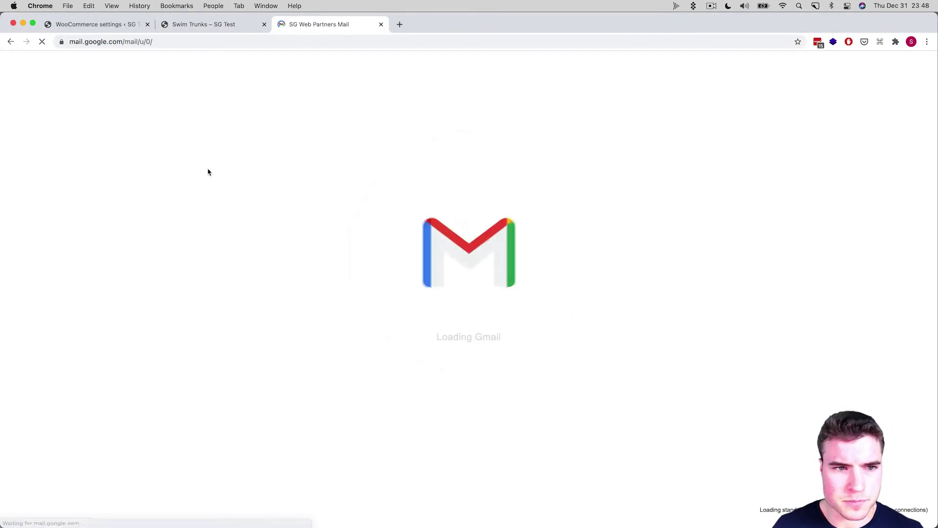
{"action": "left_click", "coordinate": [199, 149]}
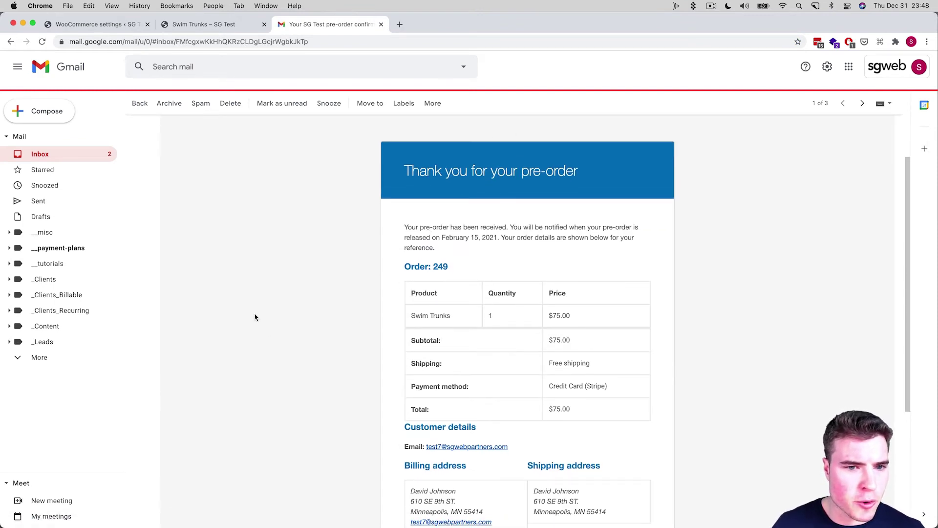
{"action": "key", "text": "ctrl+shift+Tab"}
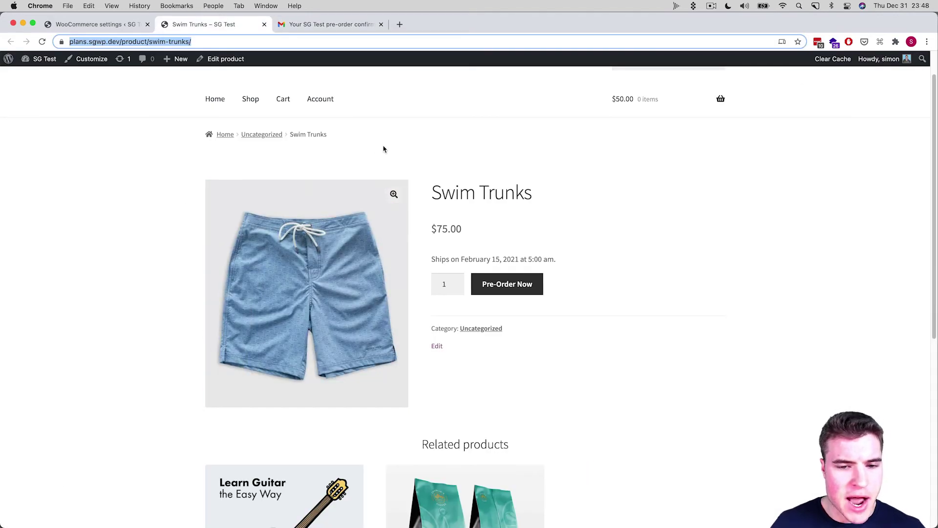
{"action": "key", "text": "ctrl+shift+Tab"}
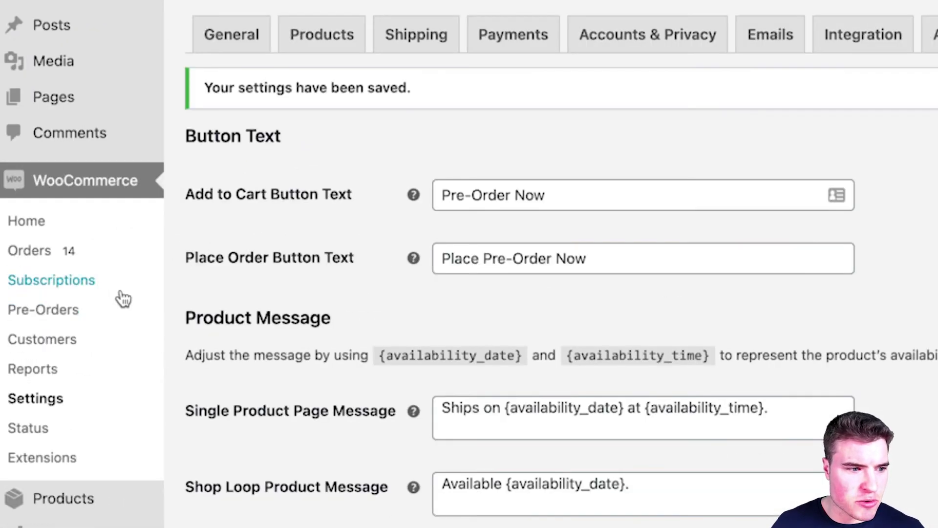
Open the Pre-Orders Actions Change Release Date form and select Swim Trunks (#248)
{"action": "left_click", "coordinate": [120, 309]}
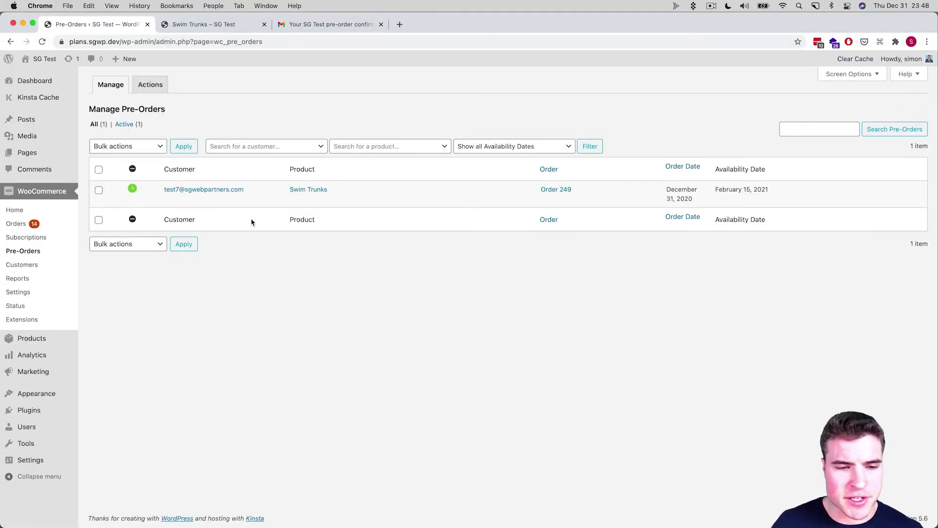
{"action": "left_click", "coordinate": [150, 84]}
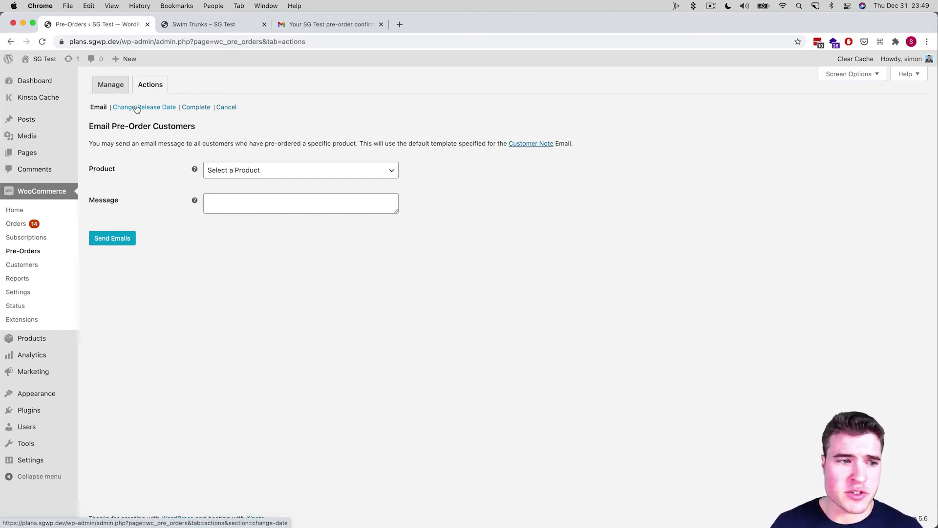
{"action": "left_click", "coordinate": [137, 107]}
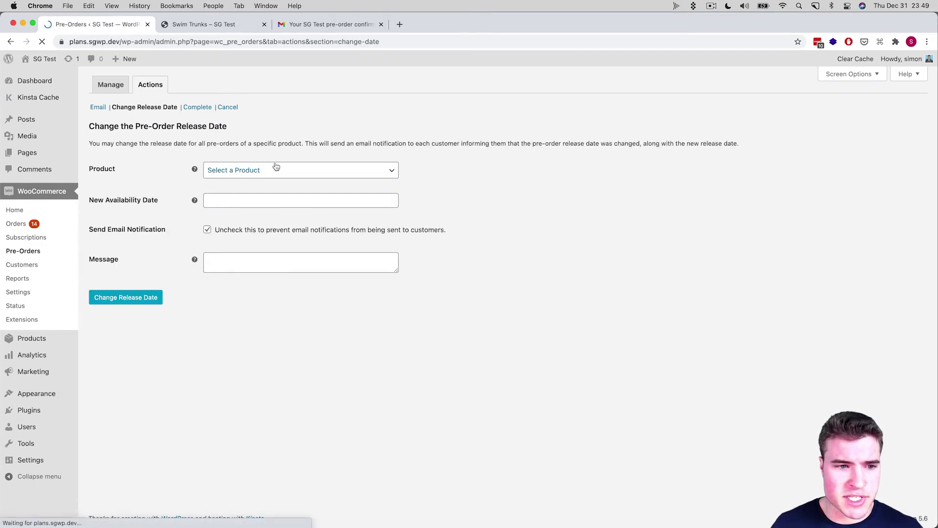
{"action": "left_click", "coordinate": [245, 170]}
{"action": "left_click", "coordinate": [236, 181]}
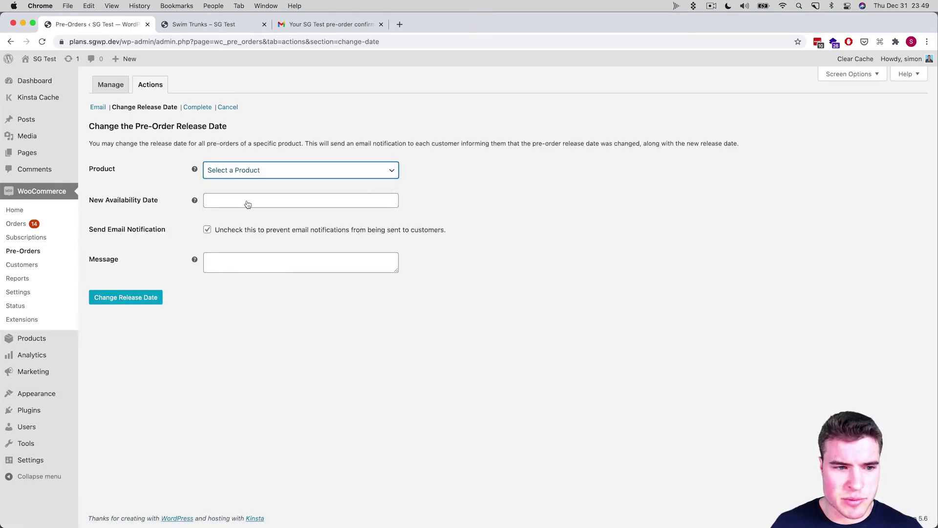
Set the new release date to March 1, 2021 and untick Send Email Notification
{"action": "left_click", "coordinate": [241, 199]}
{"action": "left_click", "coordinate": [316, 217]}
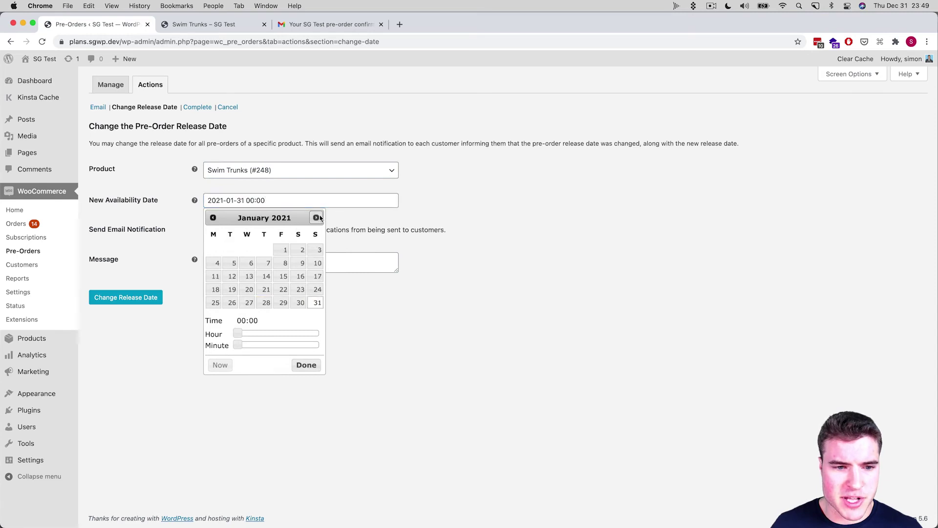
{"action": "left_click", "coordinate": [316, 218]}
{"action": "left_click", "coordinate": [316, 218]}
{"action": "left_click", "coordinate": [316, 217]}
{"action": "left_click", "coordinate": [214, 217]}
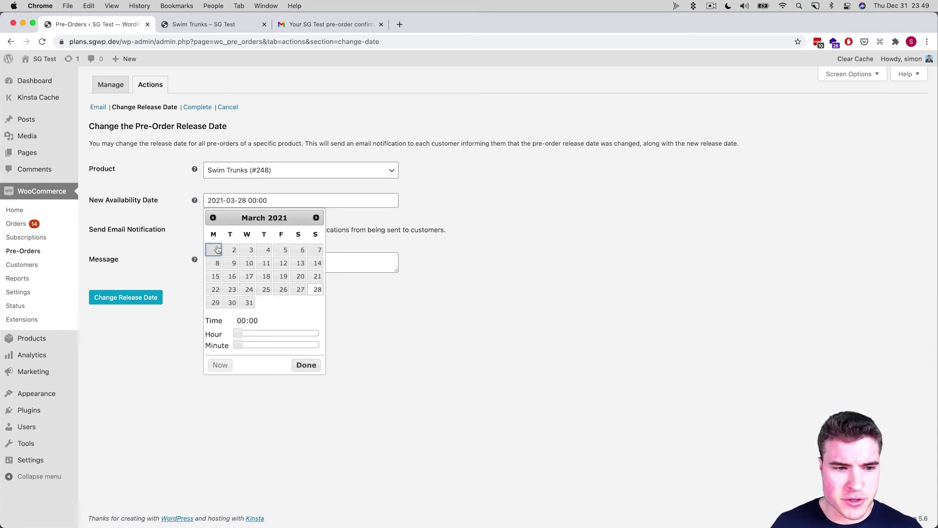
{"action": "left_click", "coordinate": [215, 249]}
{"action": "left_click", "coordinate": [207, 230]}
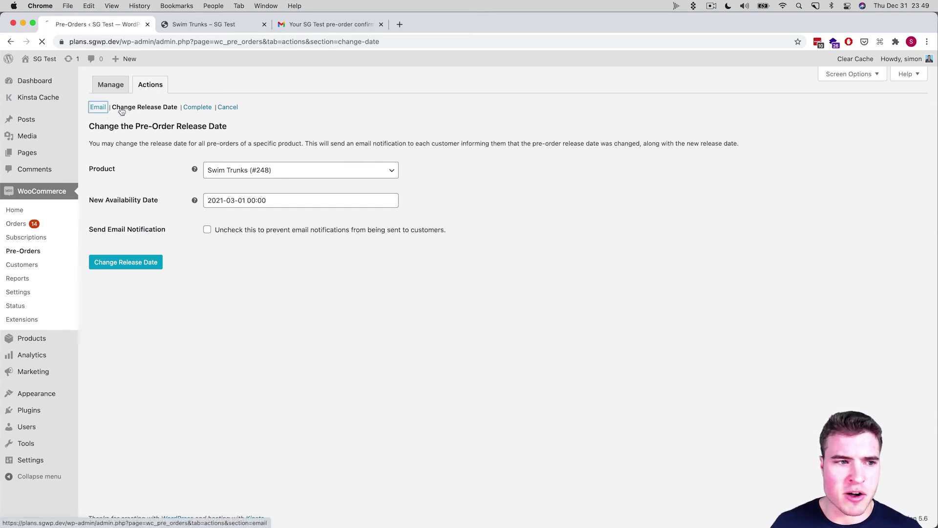
{"action": "left_click", "coordinate": [98, 107]}
Target Swim Trunks (#248) customers with a pre-order email, drafting 'Hey we want' then clearing it
{"action": "left_click", "coordinate": [273, 177]}
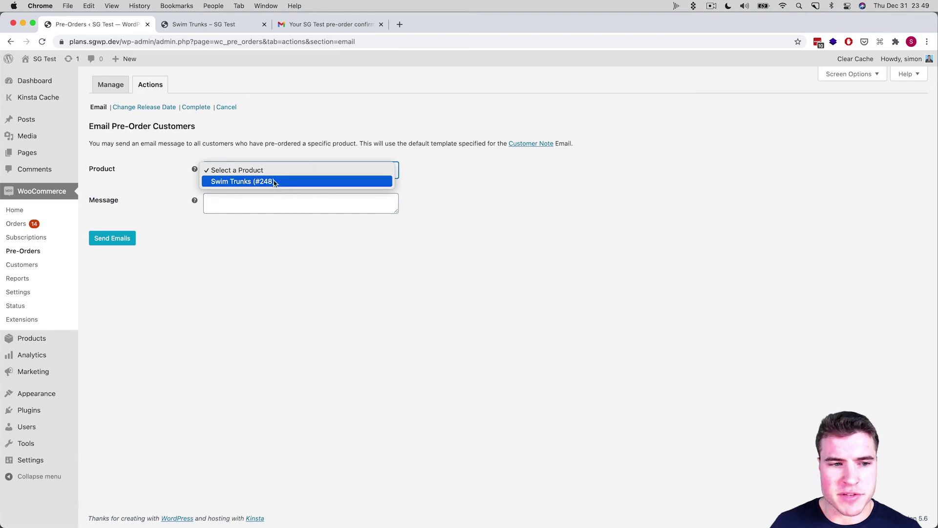
{"action": "left_click", "coordinate": [272, 182]}
{"action": "left_click", "coordinate": [268, 205]}
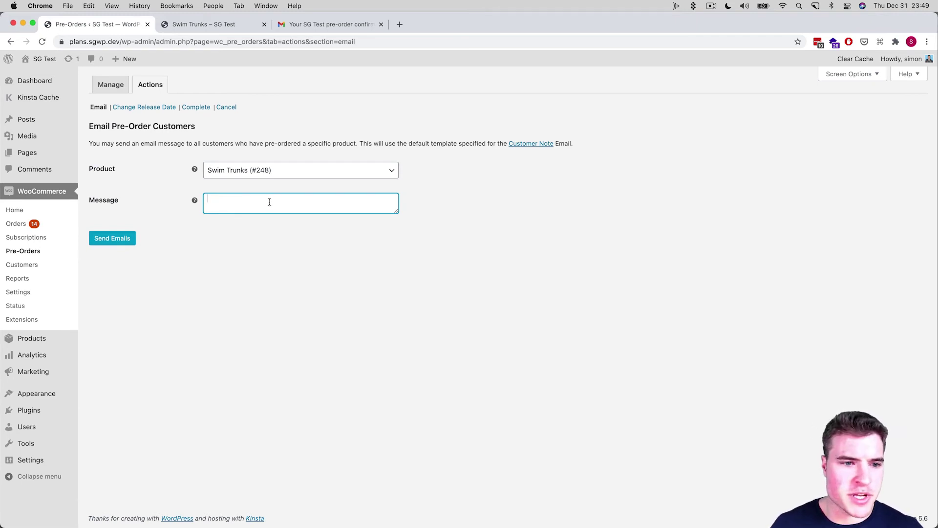
{"action": "type", "text": "Hey we want"}
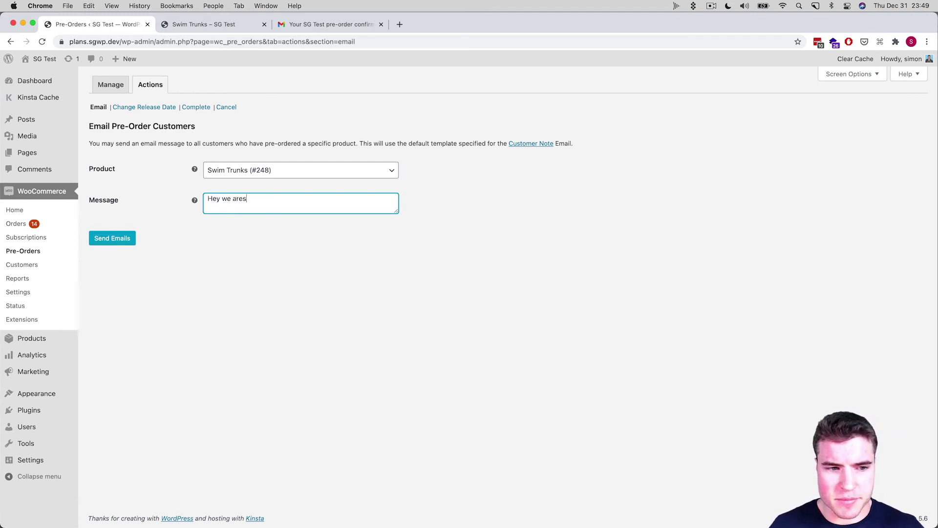
{"action": "key", "text": "BackSpace"}
{"action": "key", "text": "BackSpace"}
{"action": "key", "text": "super+BackSpace"}
{"action": "left_click", "coordinate": [284, 316]}
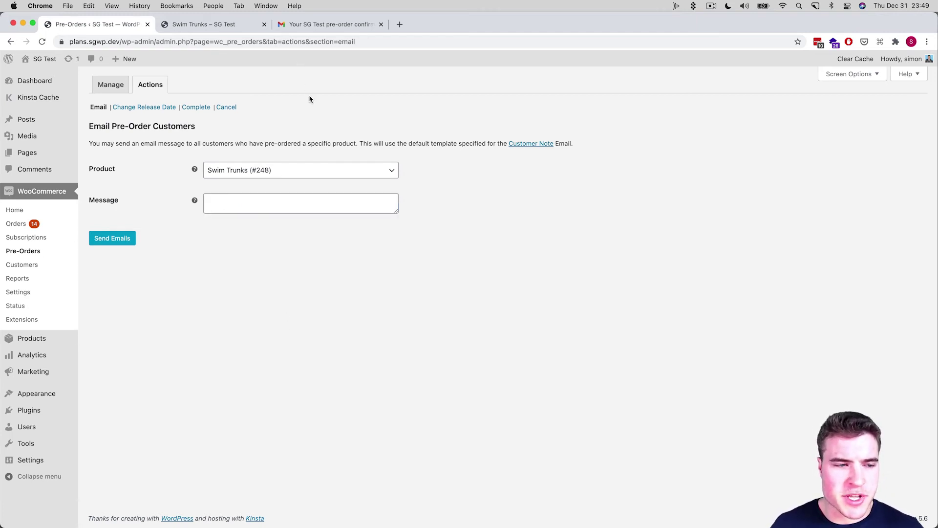
{"action": "left_click", "coordinate": [208, 108]}
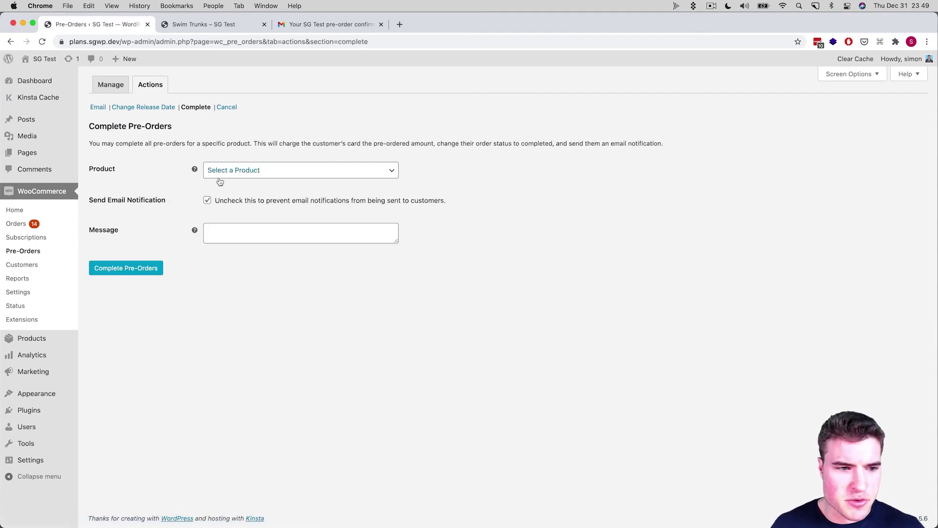
View Swim Trunks (#248) in the Complete form's Product list, then close it without choosing
{"action": "left_click", "coordinate": [217, 171]}
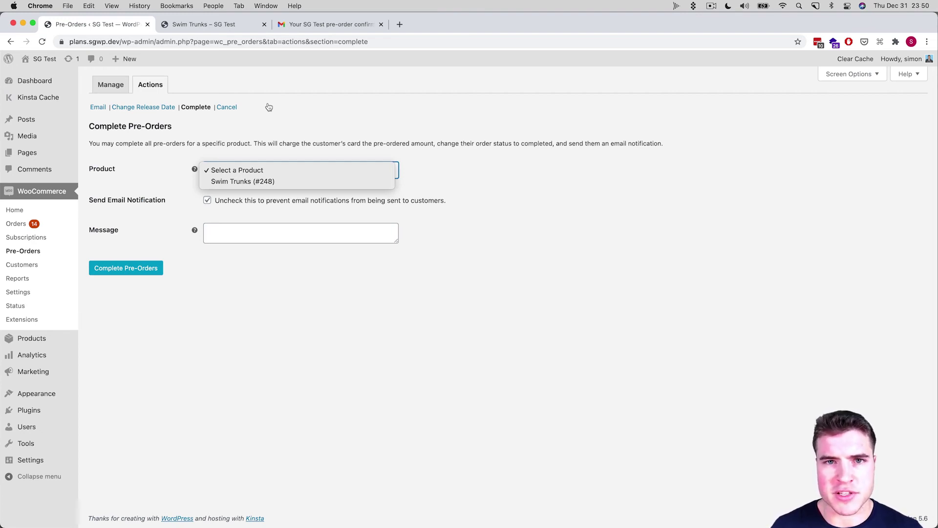
{"action": "left_click", "coordinate": [269, 107]}
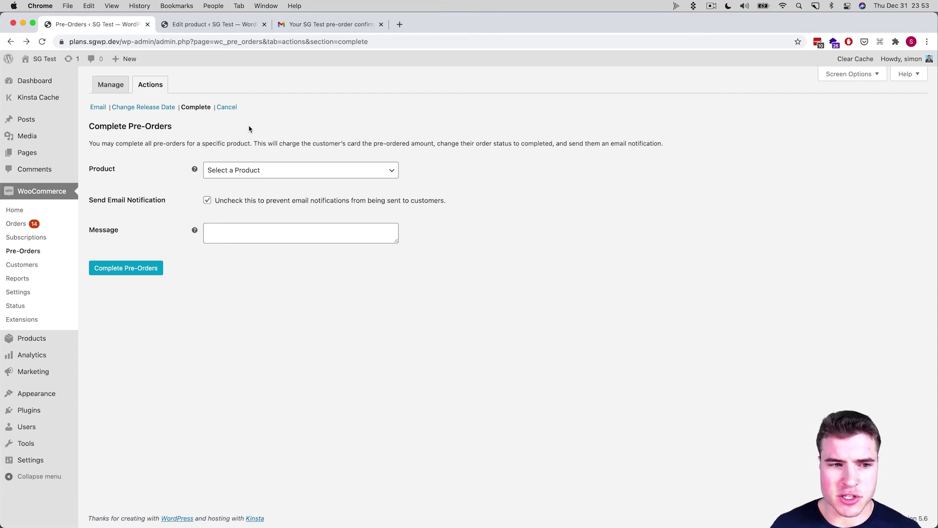
Enable pre-orders on Swim Trunks #2, keep charging Upon Release, and update the product
{"action": "left_click", "coordinate": [213, 25]}
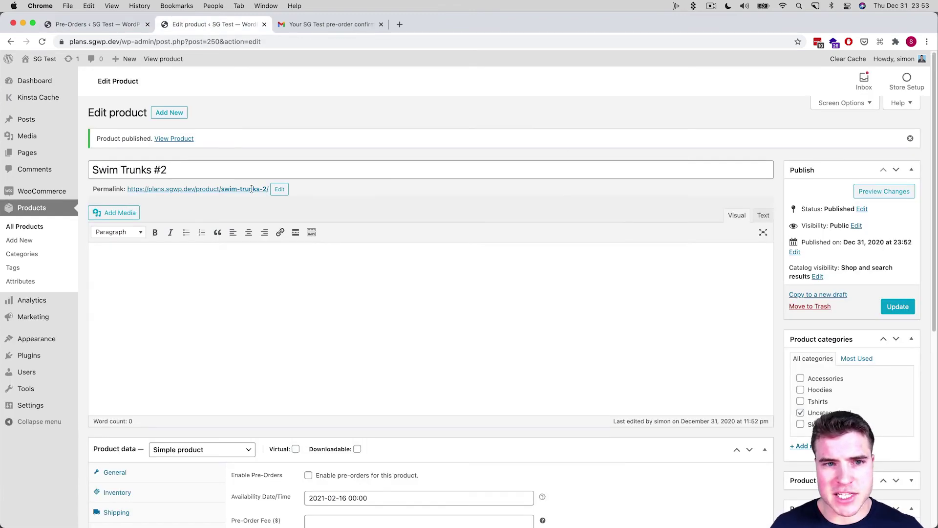
{"action": "scroll", "coordinate": [218, 274], "scroll_direction": "down", "scroll_amount": 5}
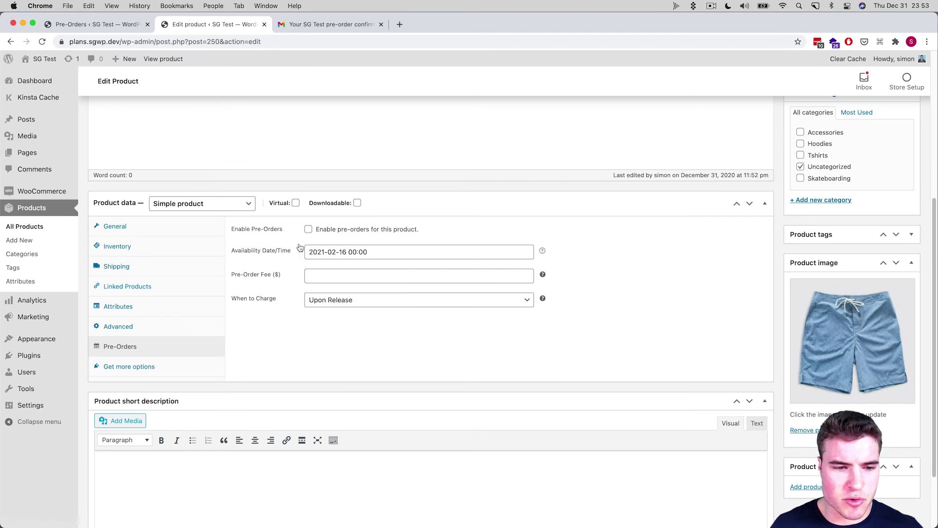
{"action": "scroll", "coordinate": [308, 232], "scroll_direction": "up", "scroll_amount": 1}
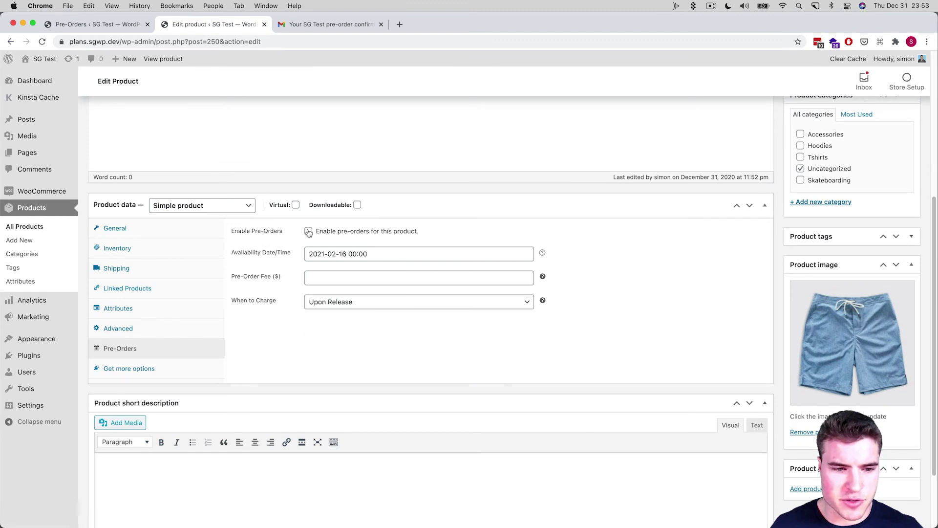
{"action": "left_click", "coordinate": [309, 231]}
{"action": "left_click", "coordinate": [344, 303]}
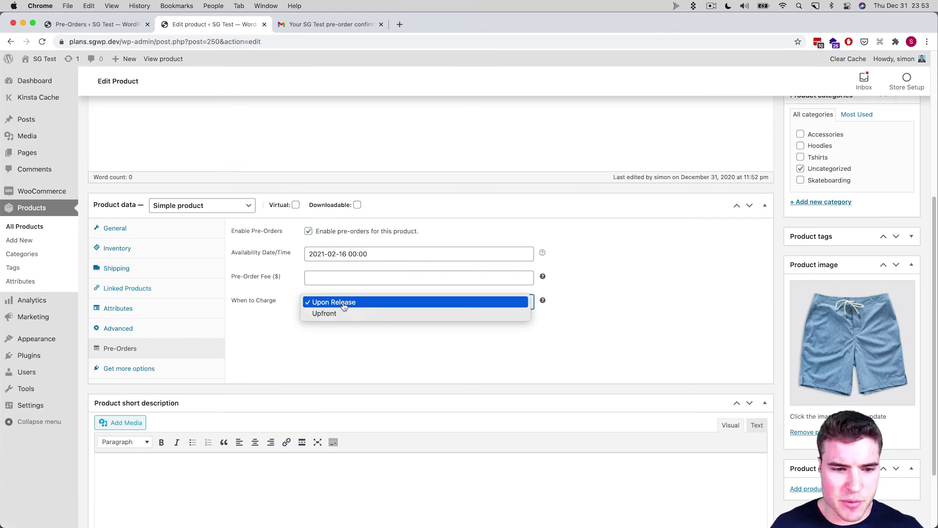
{"action": "left_click", "coordinate": [379, 303]}
{"action": "scroll", "coordinate": [677, 316], "scroll_direction": "up", "scroll_amount": 5}
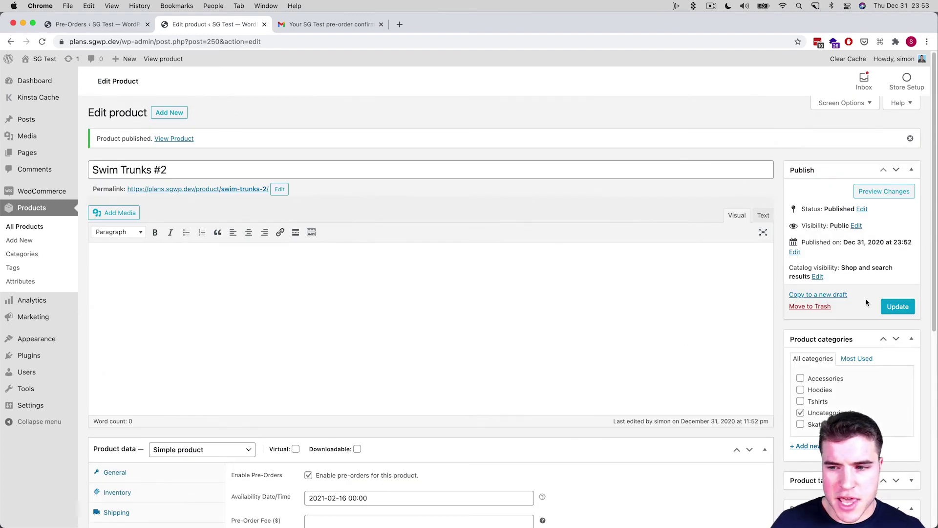
{"action": "left_click", "coordinate": [896, 308]}
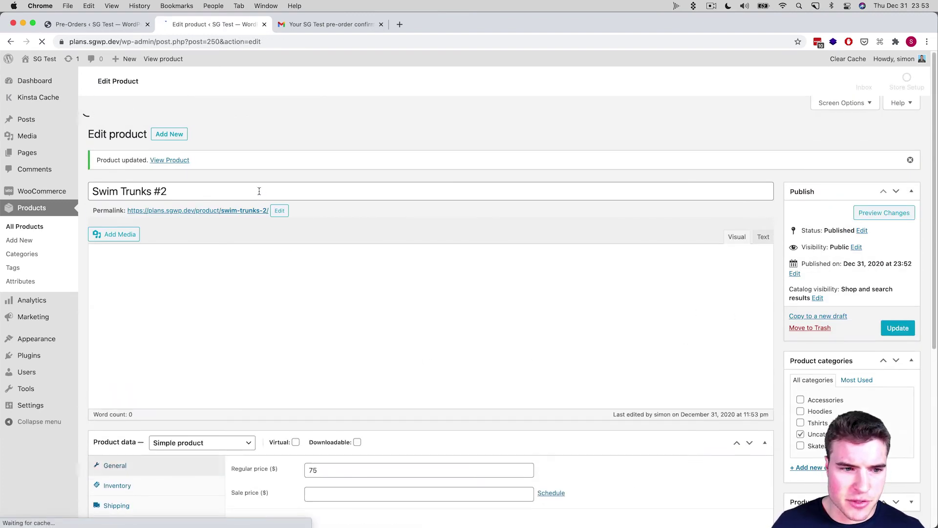
Pre-order Swim Trunks #2 in an incognito window and proceed to checkout
{"action": "right_click", "coordinate": [254, 189]}
{"action": "left_click", "coordinate": [342, 214]}
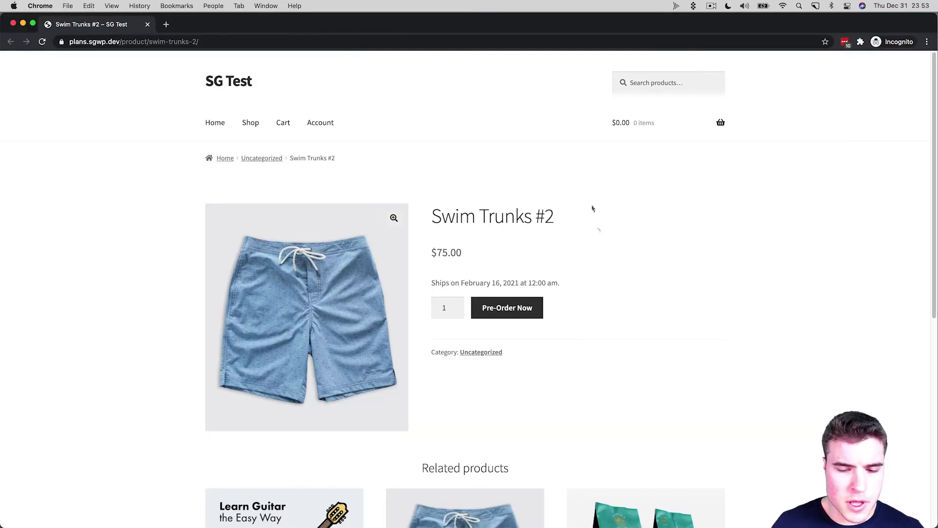
{"action": "left_click", "coordinate": [515, 309]}
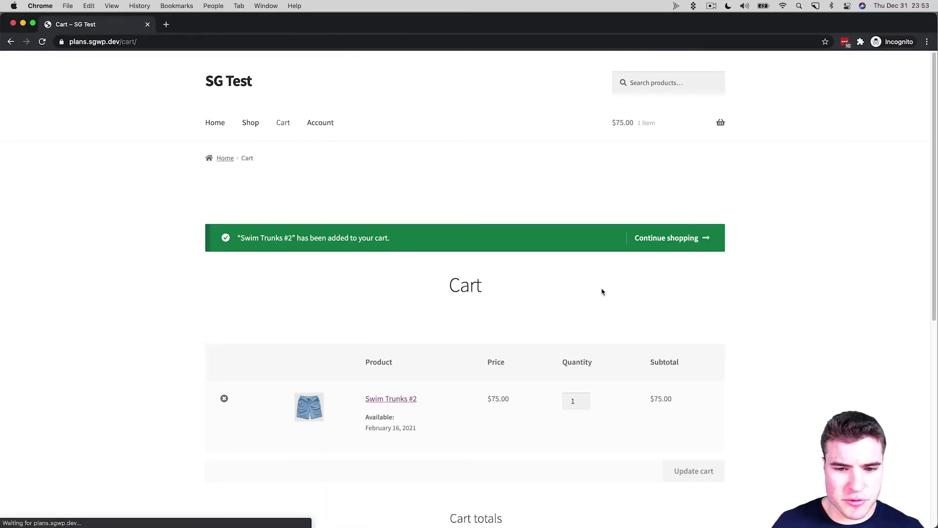
{"action": "scroll", "coordinate": [603, 284], "scroll_direction": "down", "scroll_amount": 5}
{"action": "left_click", "coordinate": [643, 459]}
{"action": "scroll", "coordinate": [596, 300], "scroll_direction": "down", "scroll_amount": 5}
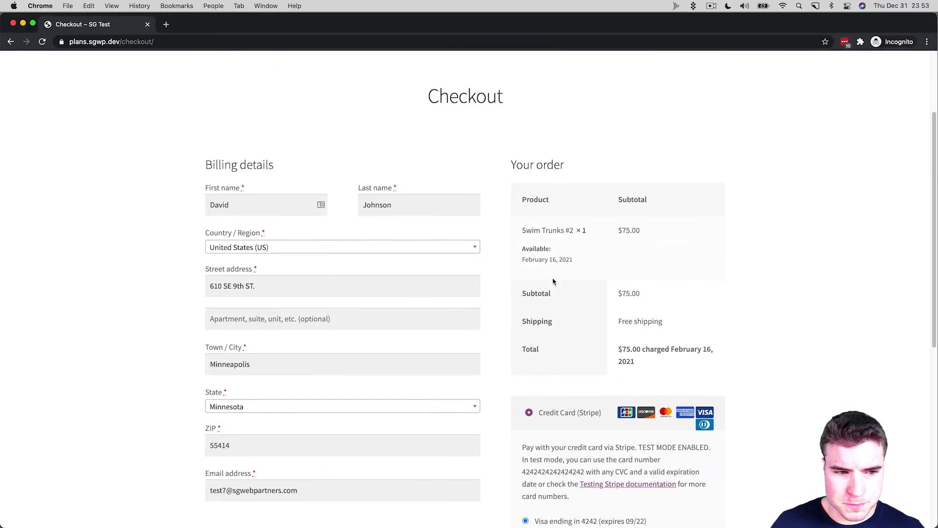
{"action": "scroll", "coordinate": [554, 282], "scroll_direction": "down", "scroll_amount": 1}
{"action": "scroll", "coordinate": [554, 281], "scroll_direction": "down", "scroll_amount": 3}
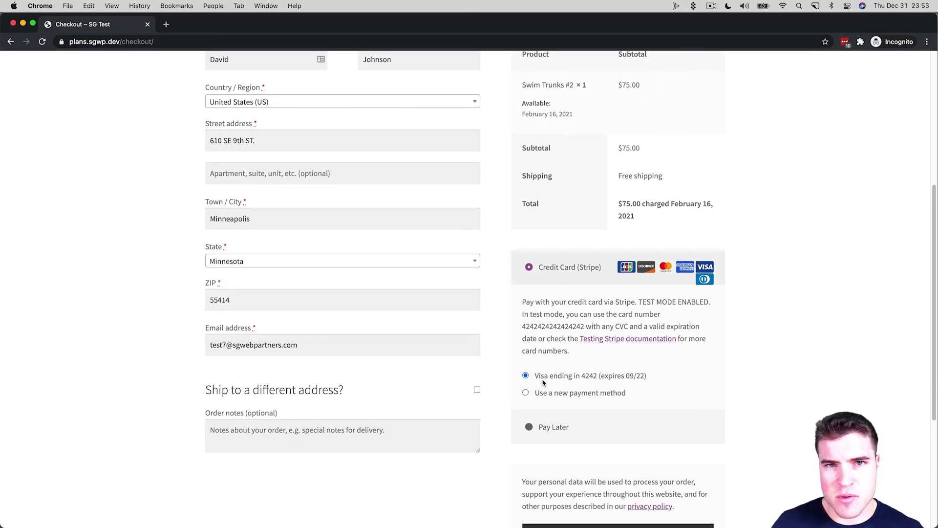
Compare Pay Later and Credit Card (Stripe) at checkout, showing $75.00 charged February 16, 2021
{"action": "left_click", "coordinate": [529, 427]}
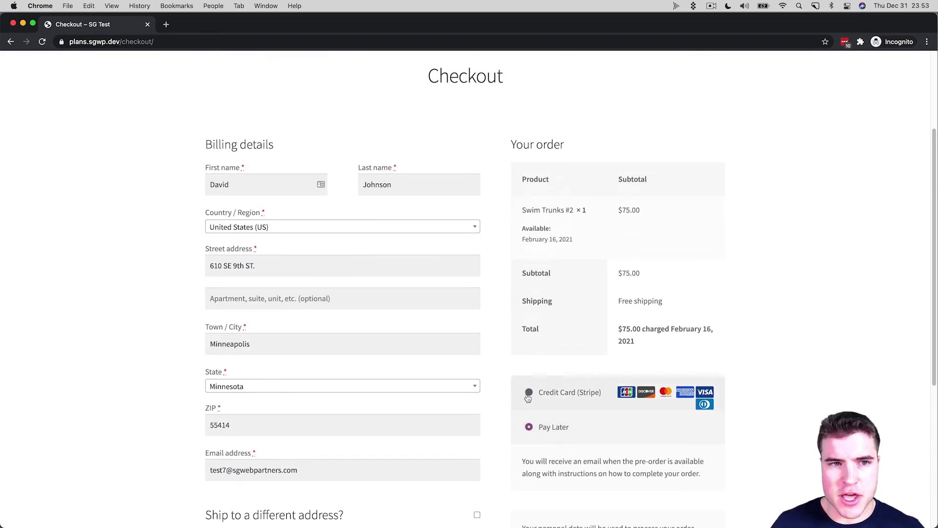
{"action": "left_click", "coordinate": [528, 397]}
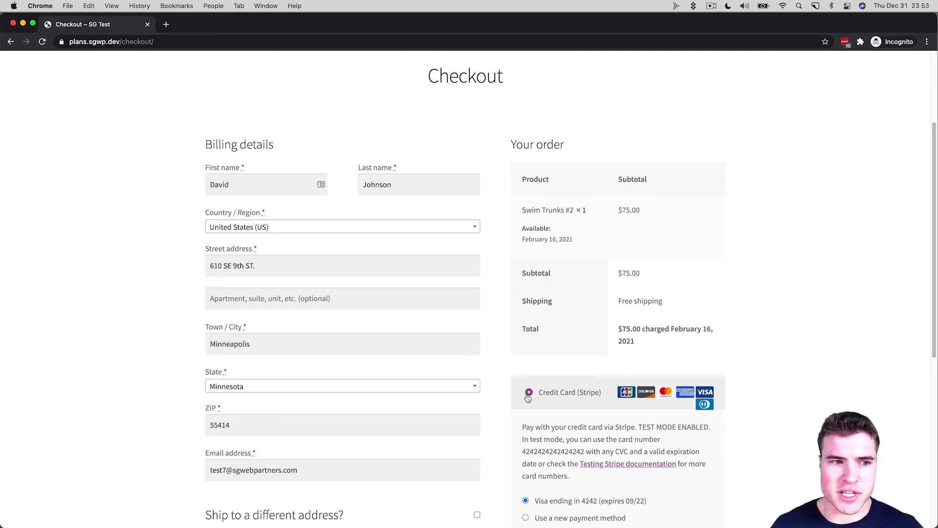
{"action": "scroll", "coordinate": [527, 398], "scroll_direction": "down", "scroll_amount": 1}
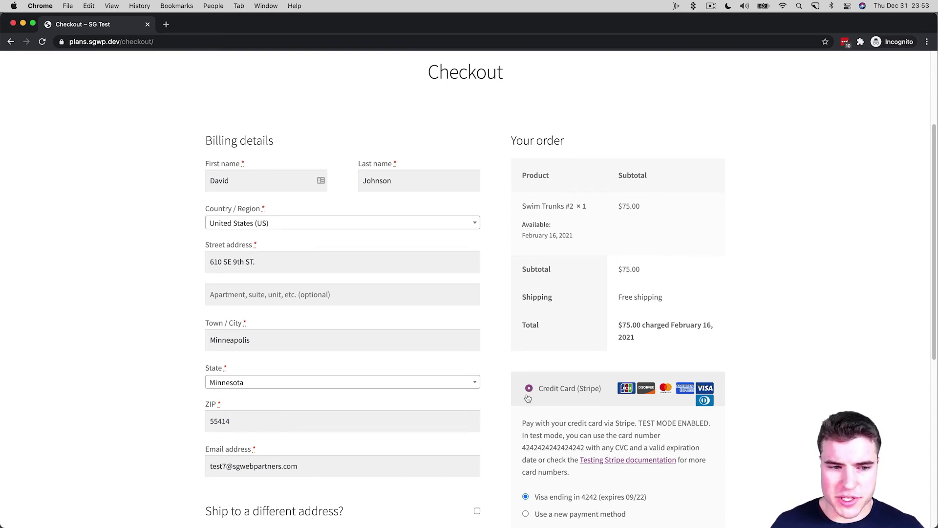
{"action": "scroll", "coordinate": [528, 398], "scroll_direction": "down", "scroll_amount": 1}
{"action": "scroll", "coordinate": [526, 399], "scroll_direction": "down", "scroll_amount": 2}
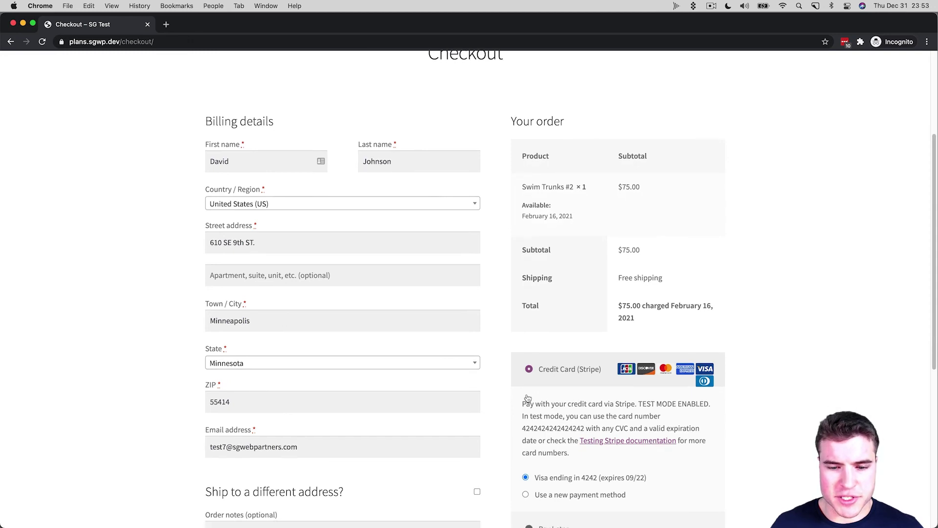
{"action": "scroll", "coordinate": [528, 396], "scroll_direction": "down", "scroll_amount": 4}
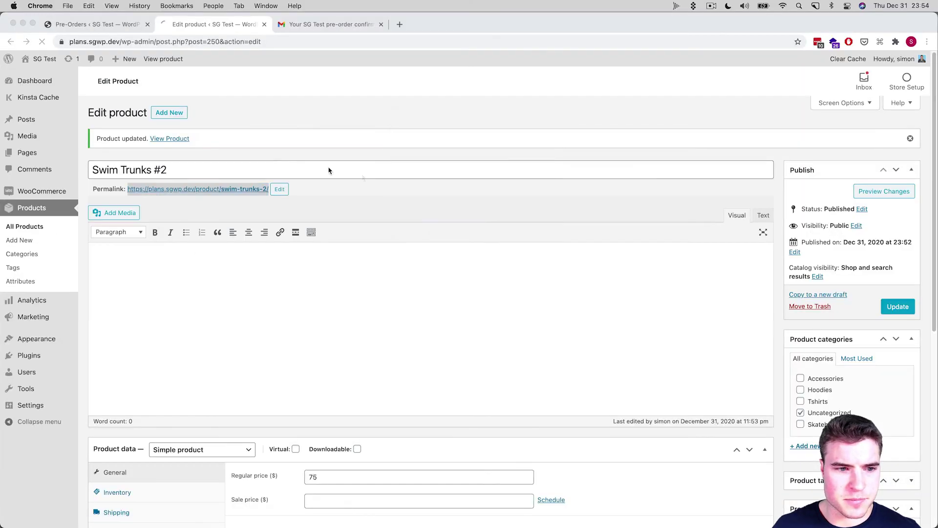
{"action": "left_click", "coordinate": [171, 336]}
Move Pay Later directly below Stripe in the Payments list and save the order
{"action": "left_click", "coordinate": [251, 131]}
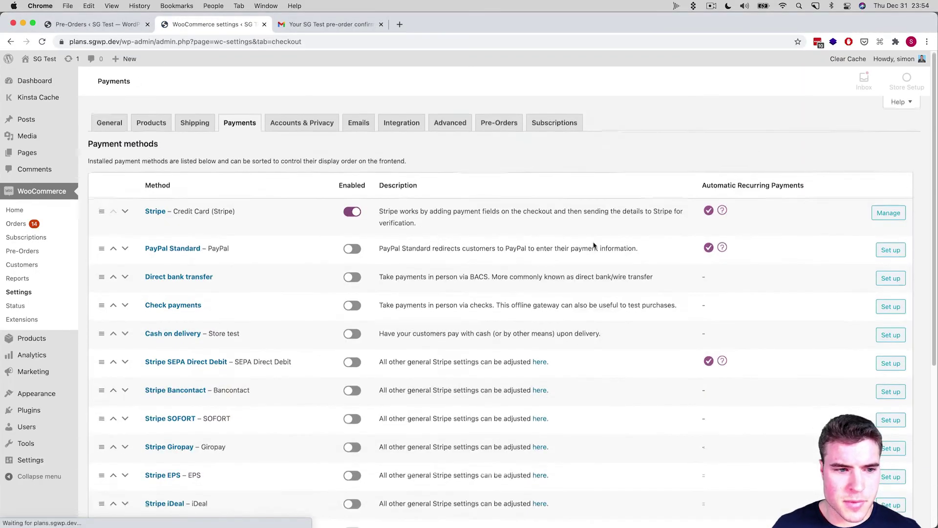
{"action": "scroll", "coordinate": [593, 245], "scroll_direction": "down", "scroll_amount": 6}
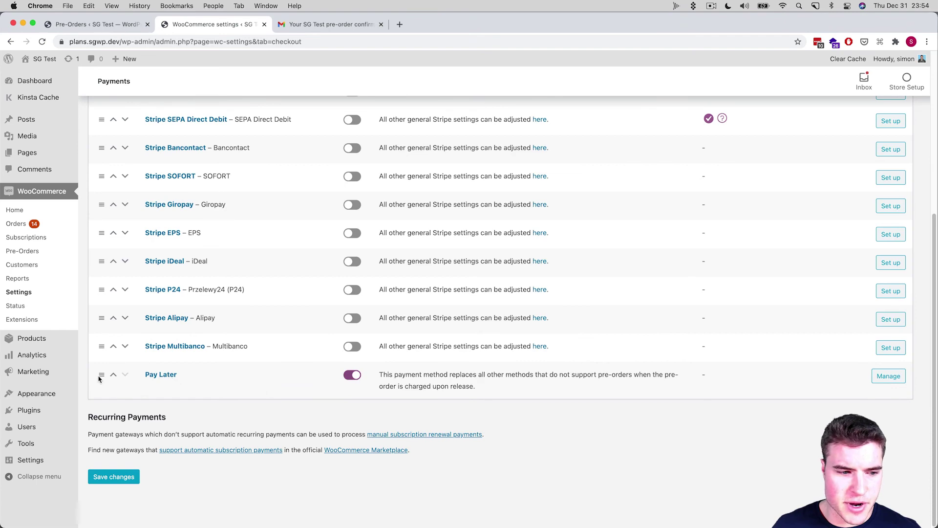
{"action": "left_click_drag", "start_coordinate": [101, 375], "coordinate": [110, 252]}
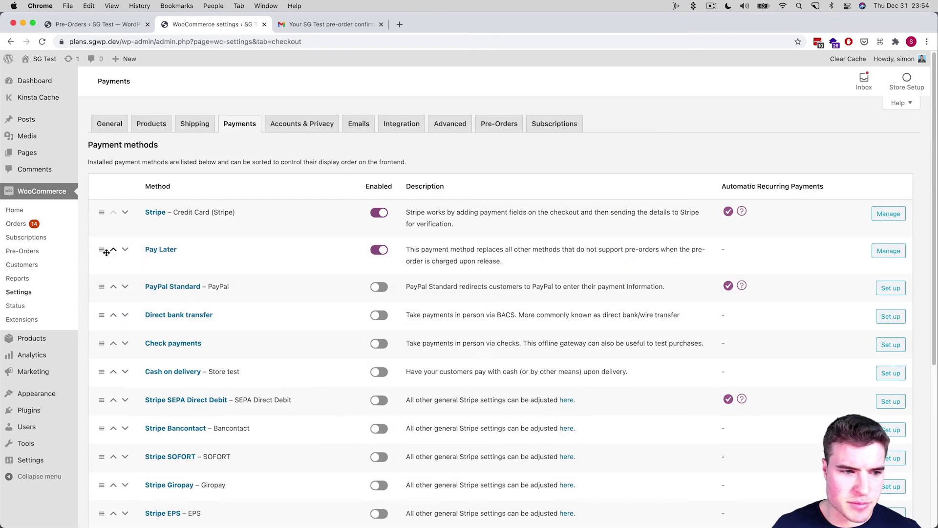
{"action": "scroll", "coordinate": [110, 251], "scroll_direction": "down", "scroll_amount": 5}
{"action": "left_click", "coordinate": [110, 477]}
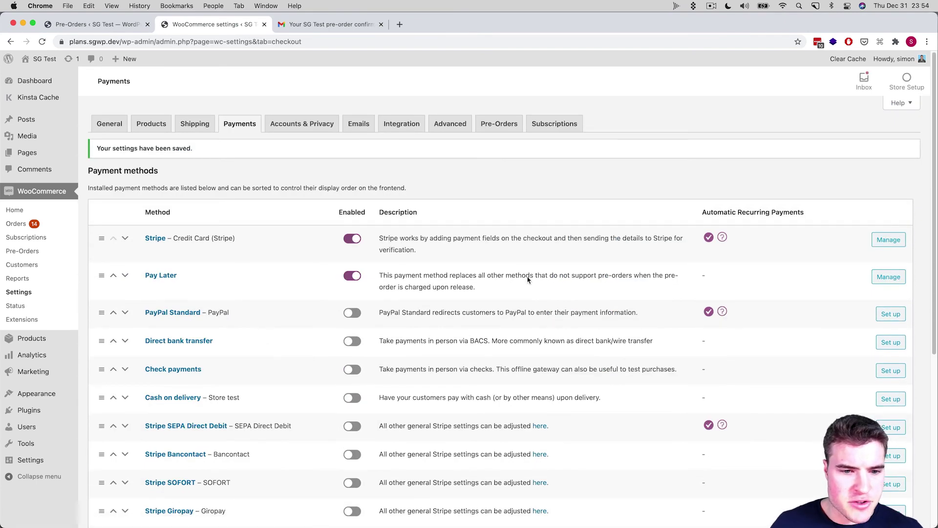
Disable the Pay Later gateway in its settings and save
{"action": "left_click", "coordinate": [893, 278]}
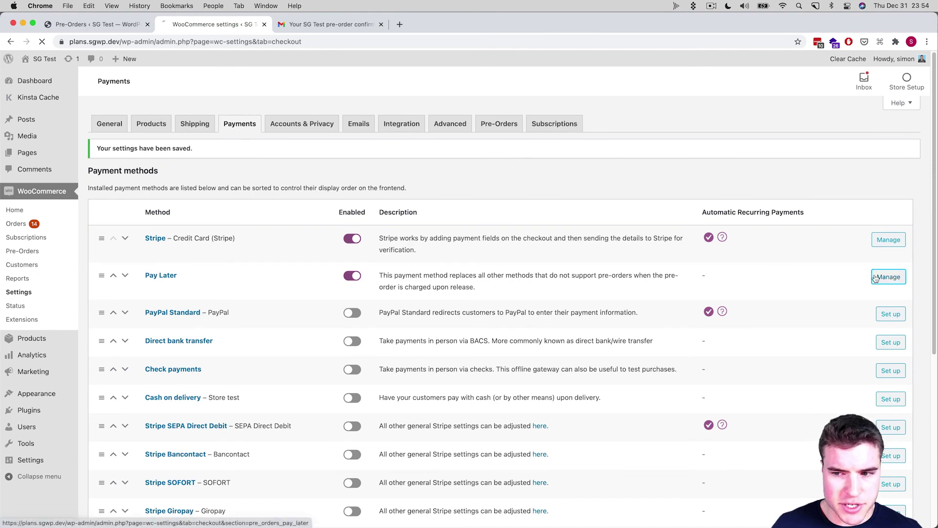
{"action": "left_click", "coordinate": [207, 190]}
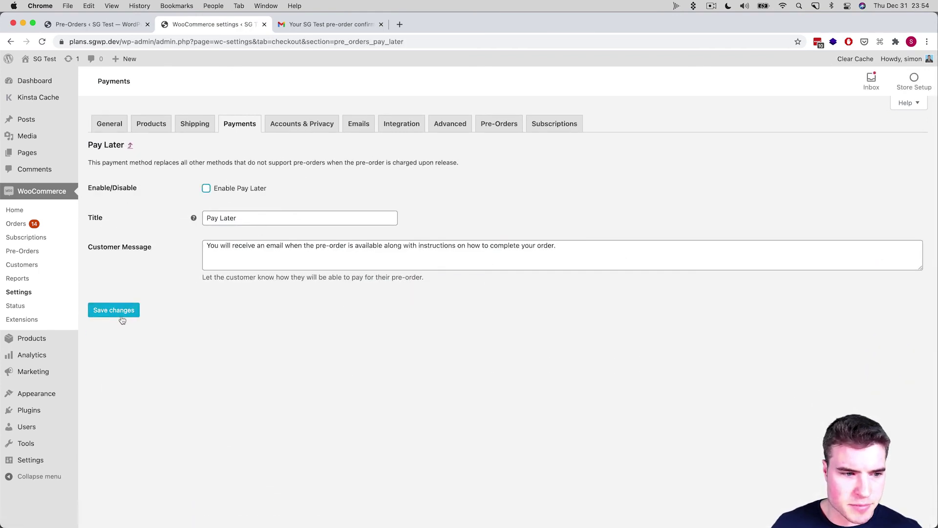
{"action": "left_click", "coordinate": [121, 314]}
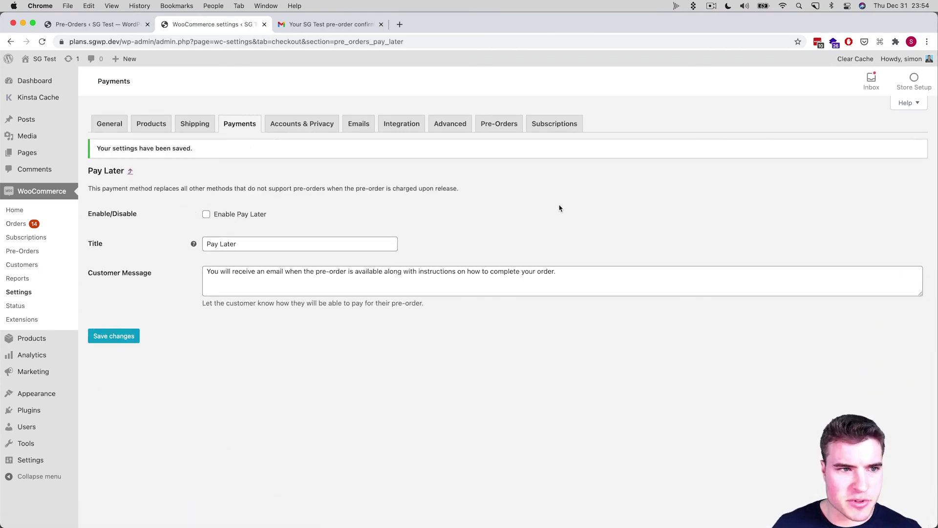
{"action": "key", "text": "super+grave"}
{"action": "key", "text": "super+r"}
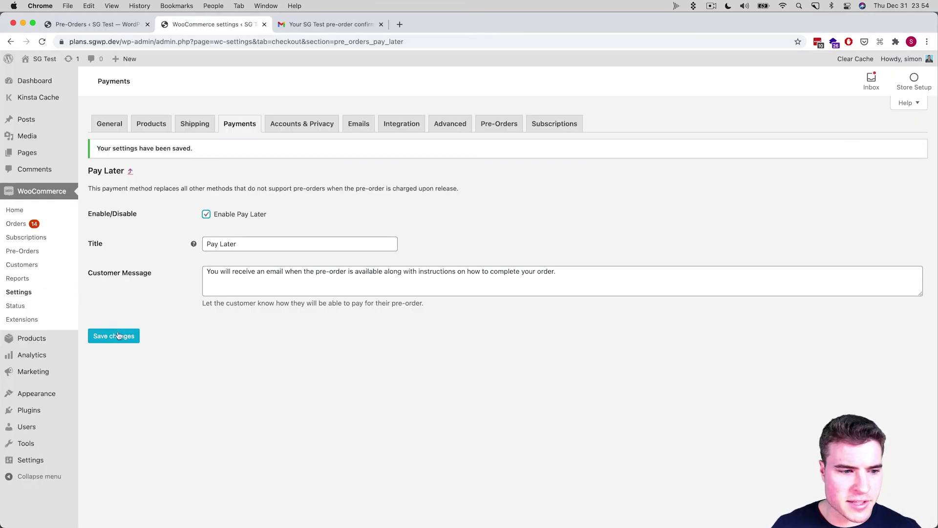
Save the Pay Later settings with the gateway enabled again
{"action": "left_click", "coordinate": [113, 335]}
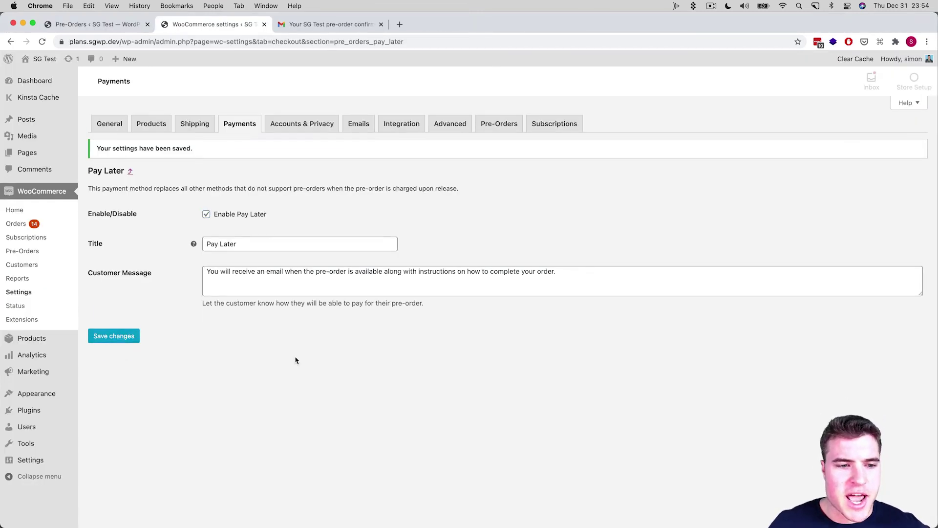